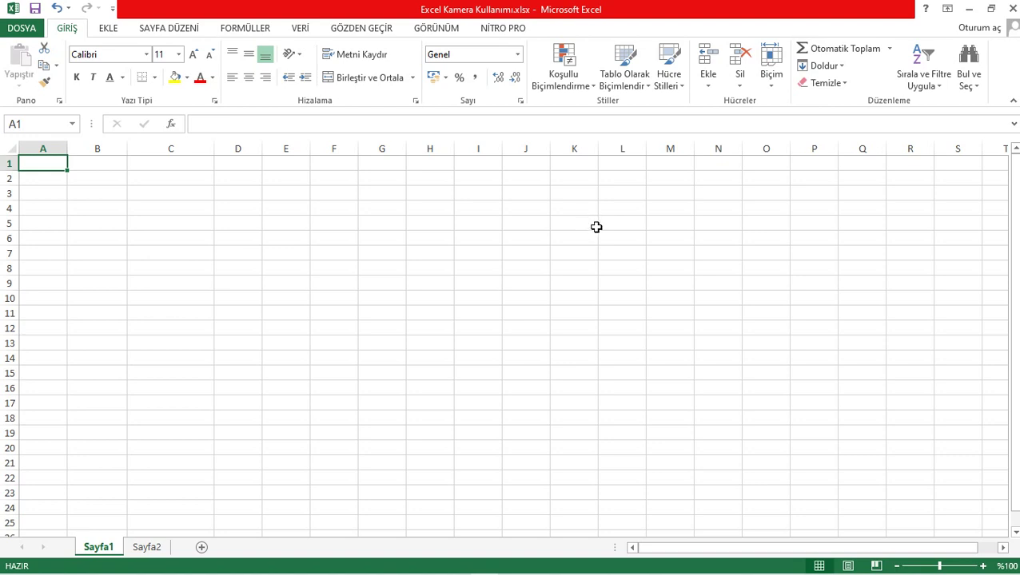
Step: Add the Kamera (Camera) command from All Commands to the Quick Access Toolbar and confirm
{"action": "right_click", "coordinate": [359, 97]}
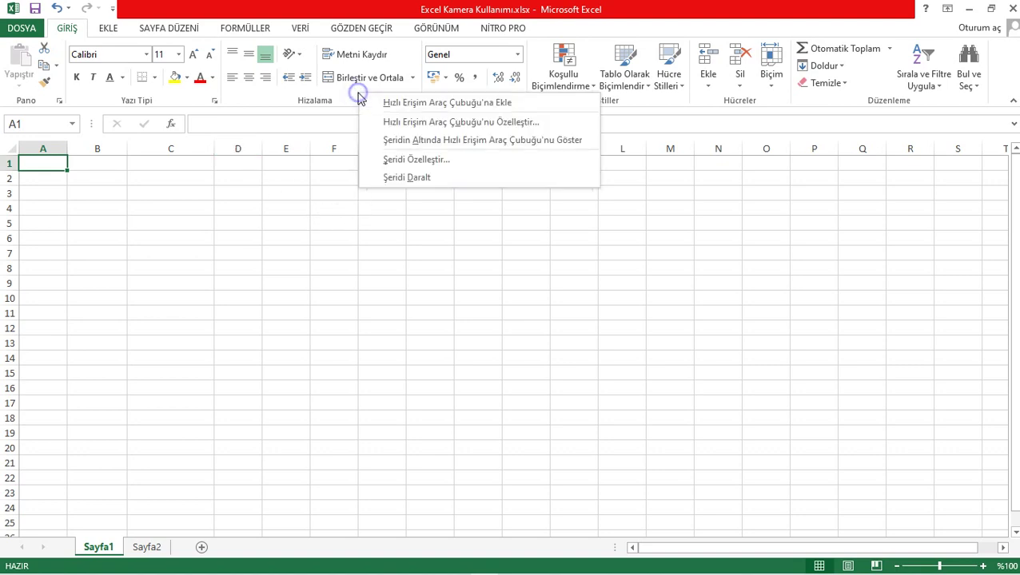
{"action": "left_click", "coordinate": [422, 128]}
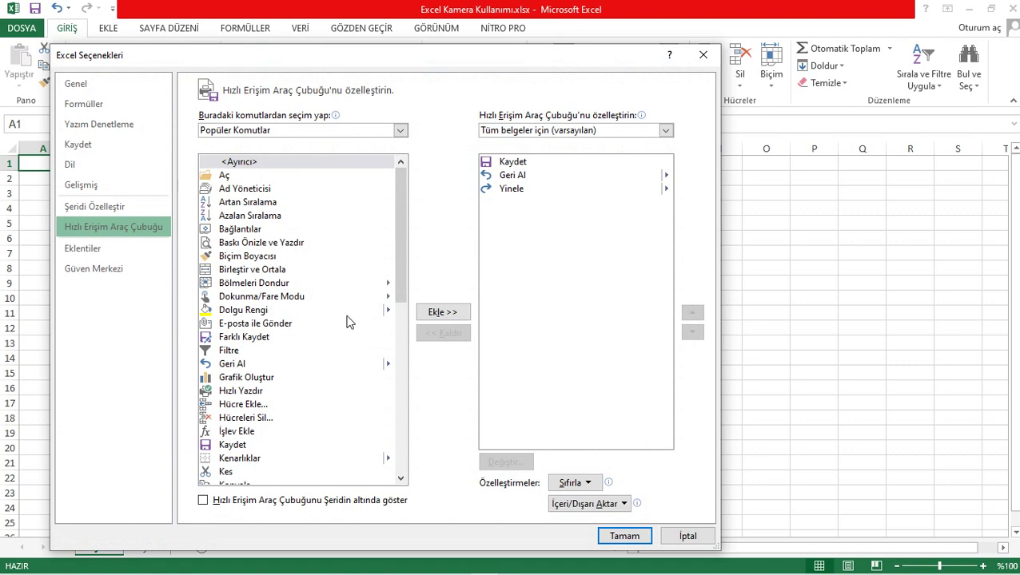
{"action": "left_click", "coordinate": [399, 131]}
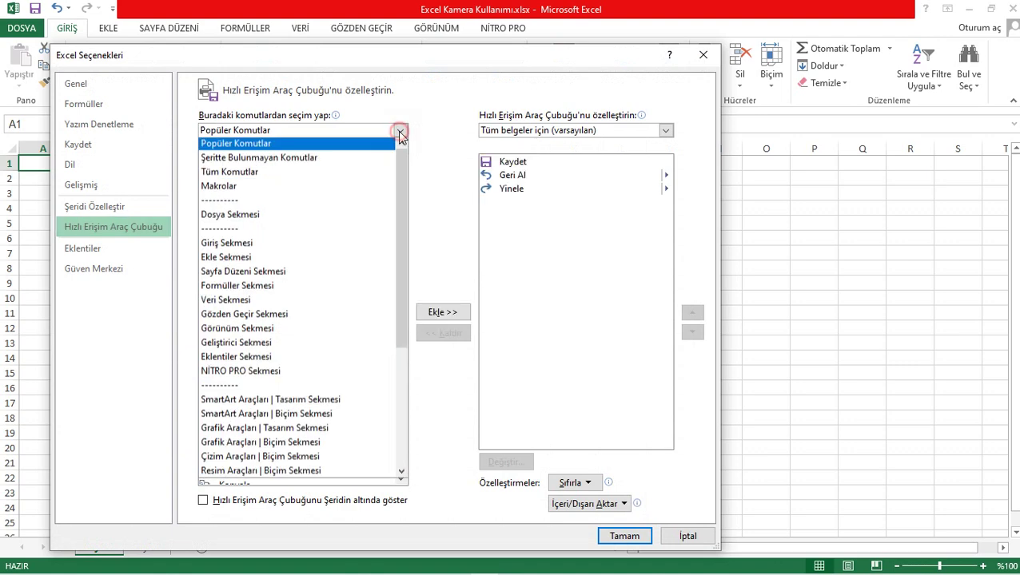
{"action": "left_click", "coordinate": [339, 175]}
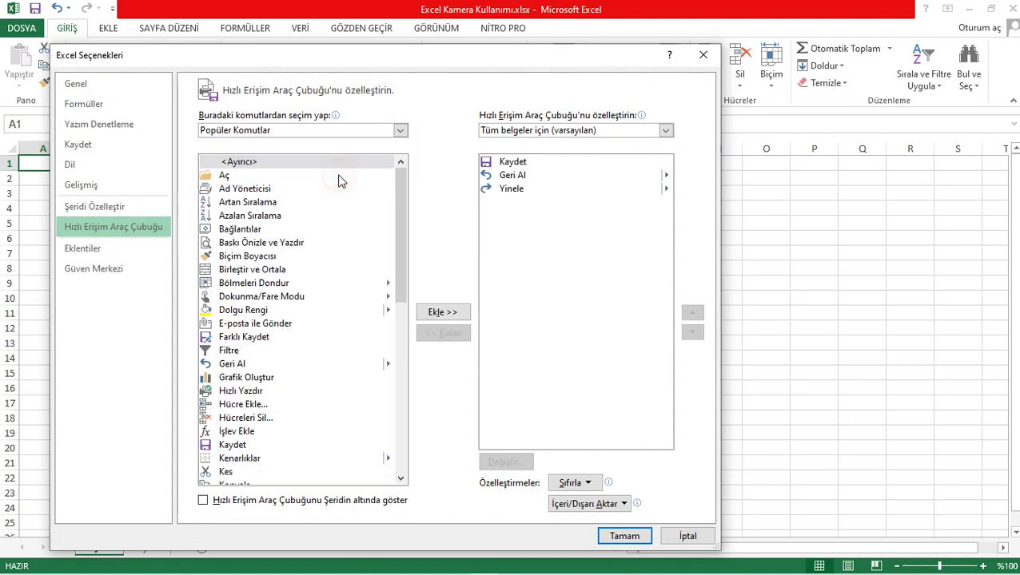
{"action": "left_click_drag", "start_coordinate": [398, 174], "coordinate": [395, 310]}
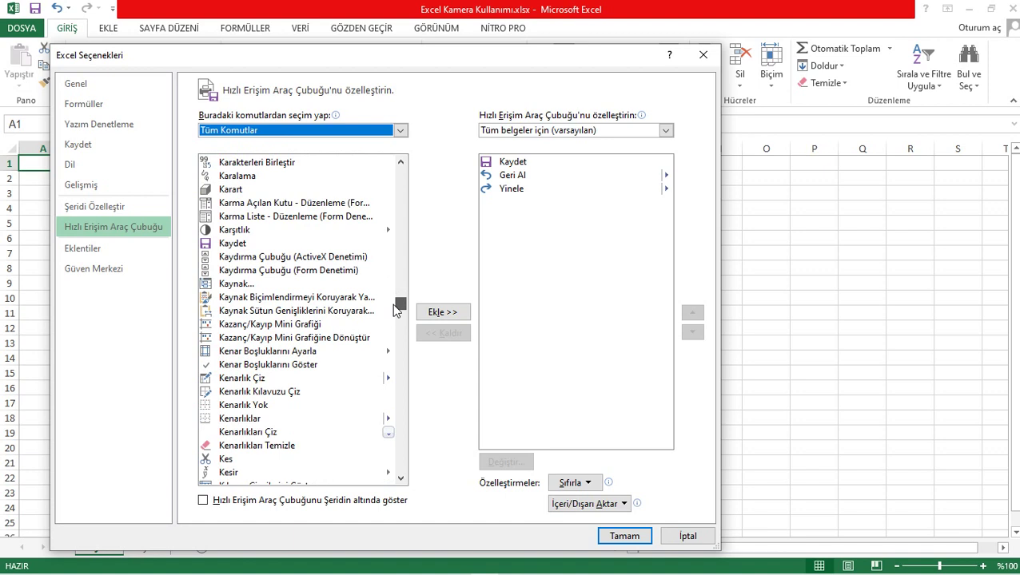
{"action": "left_click_drag", "start_coordinate": [396, 310], "coordinate": [397, 309]}
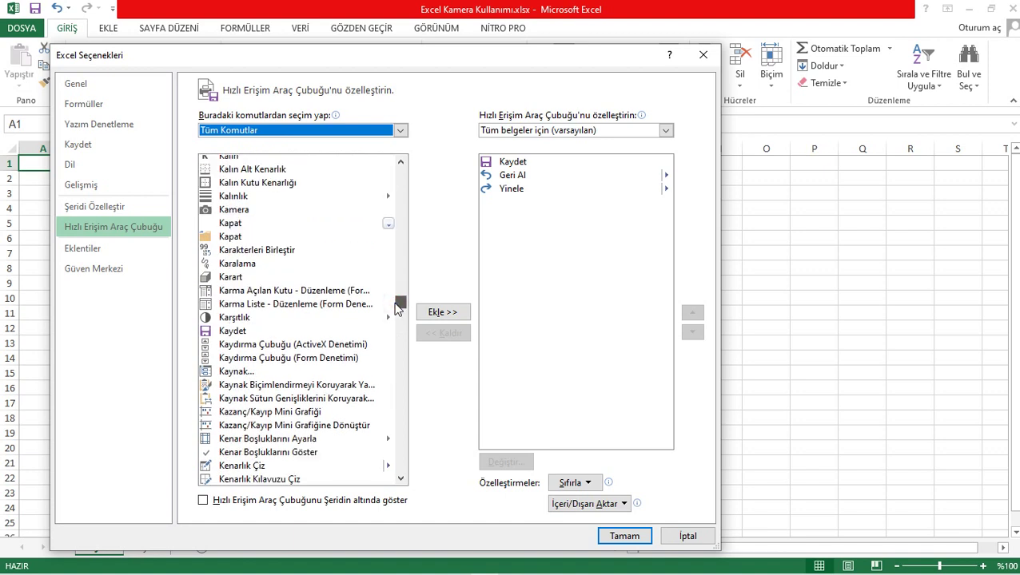
{"action": "left_click", "coordinate": [228, 211]}
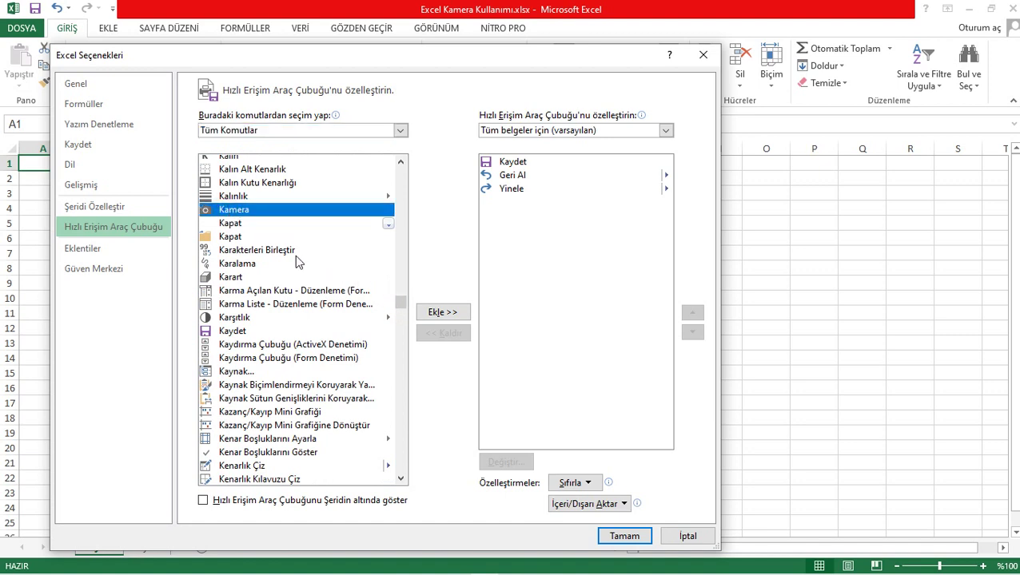
{"action": "left_click", "coordinate": [436, 316]}
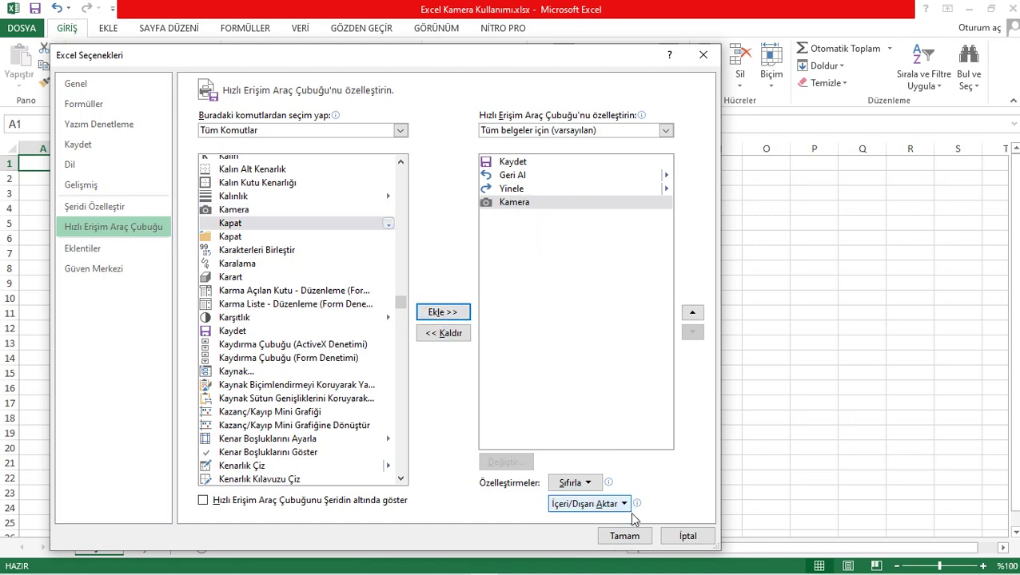
{"action": "left_click", "coordinate": [631, 535]}
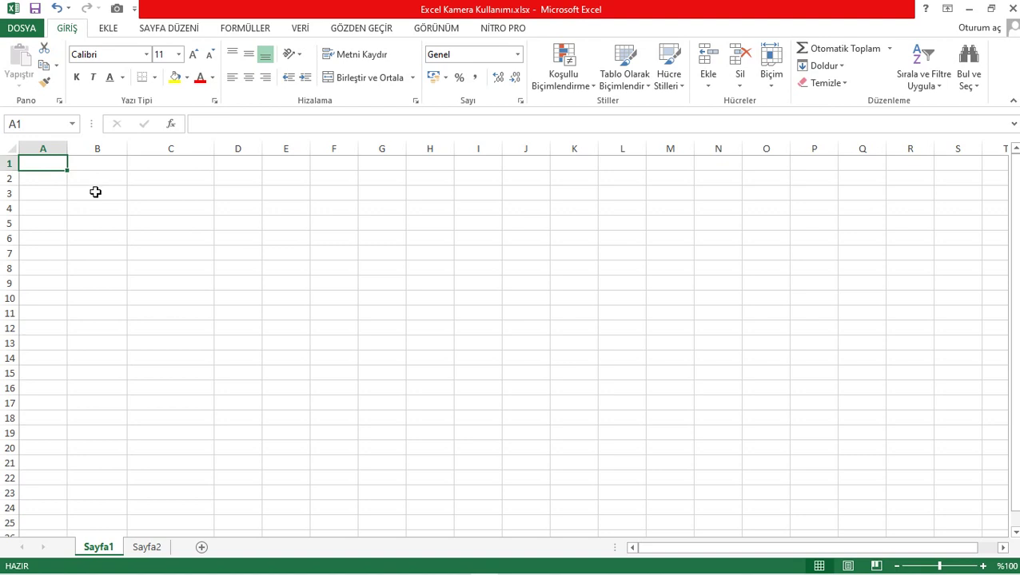
Step: Enter 1111 in cell C2 and aaaaa in cell D2
{"action": "double_click", "coordinate": [149, 181]}
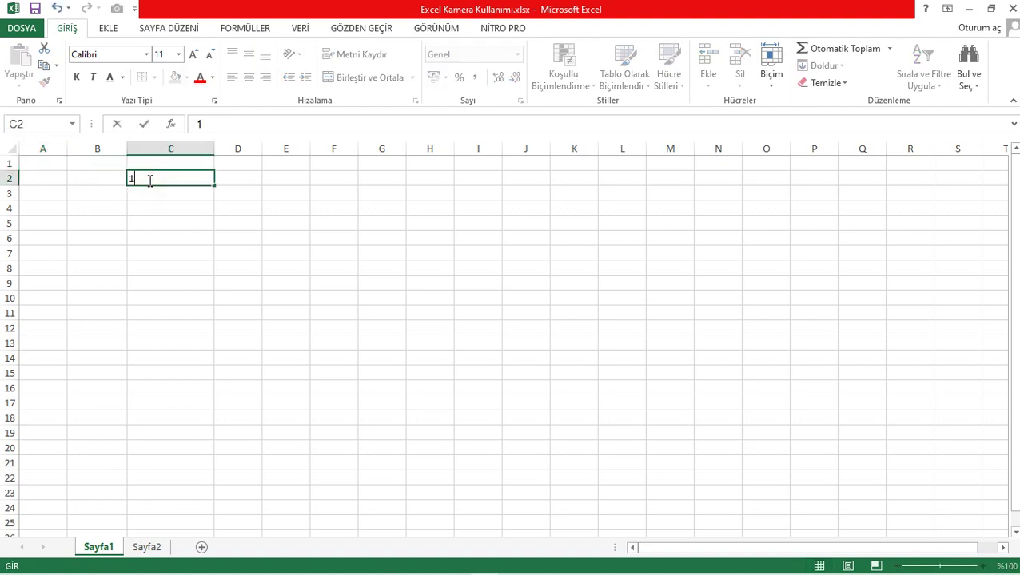
{"action": "type", "text": "111"}
{"action": "left_click", "coordinate": [232, 183]}
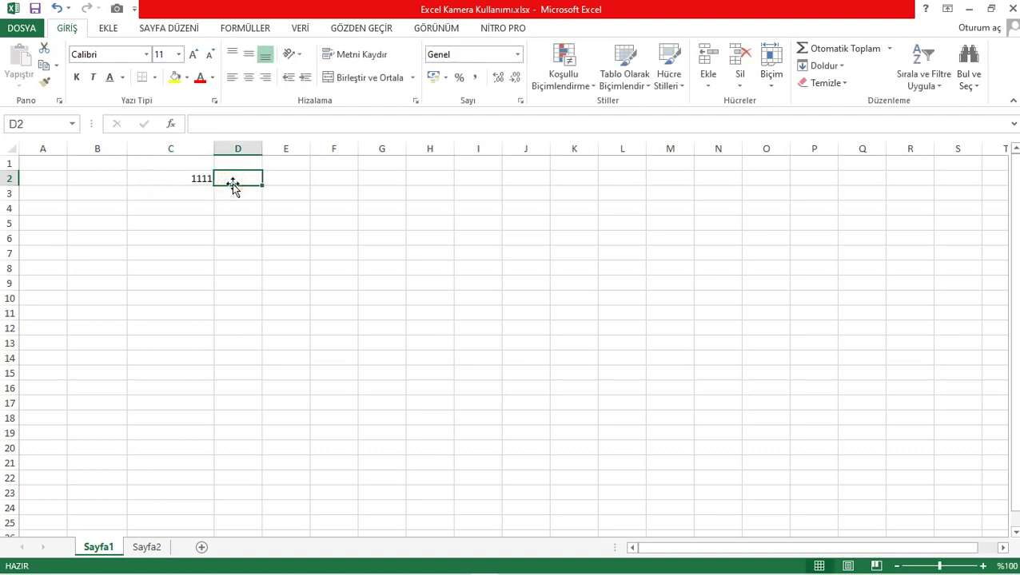
{"action": "type", "text": "aaaaa"}
{"action": "left_click", "coordinate": [251, 206]}
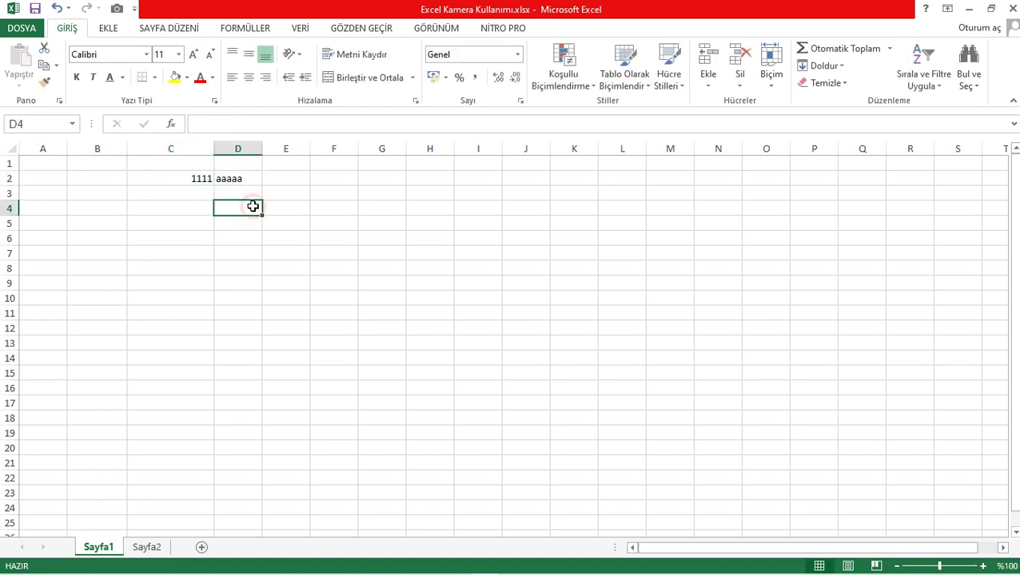
Step: Fill C2 yellow and make D2's aaaaa text red
{"action": "left_click", "coordinate": [202, 179]}
{"action": "left_click", "coordinate": [174, 77]}
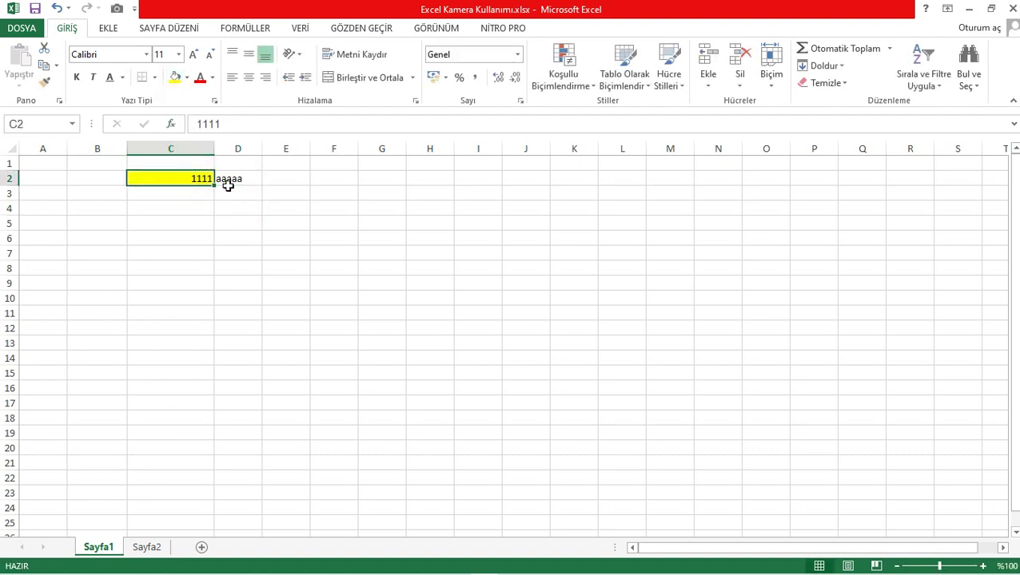
{"action": "left_click", "coordinate": [235, 180]}
{"action": "left_click", "coordinate": [200, 77]}
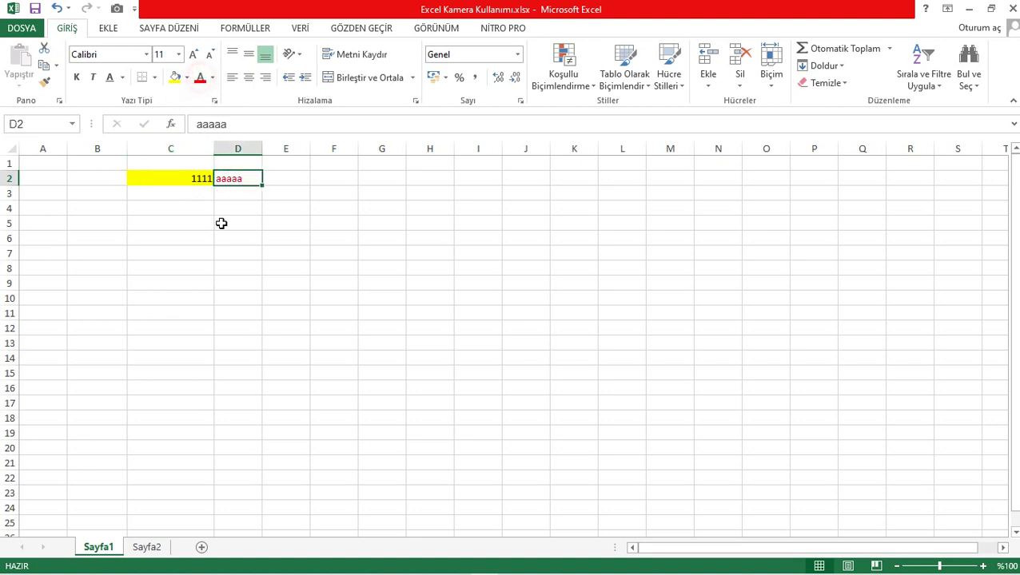
{"action": "left_click", "coordinate": [189, 196]}
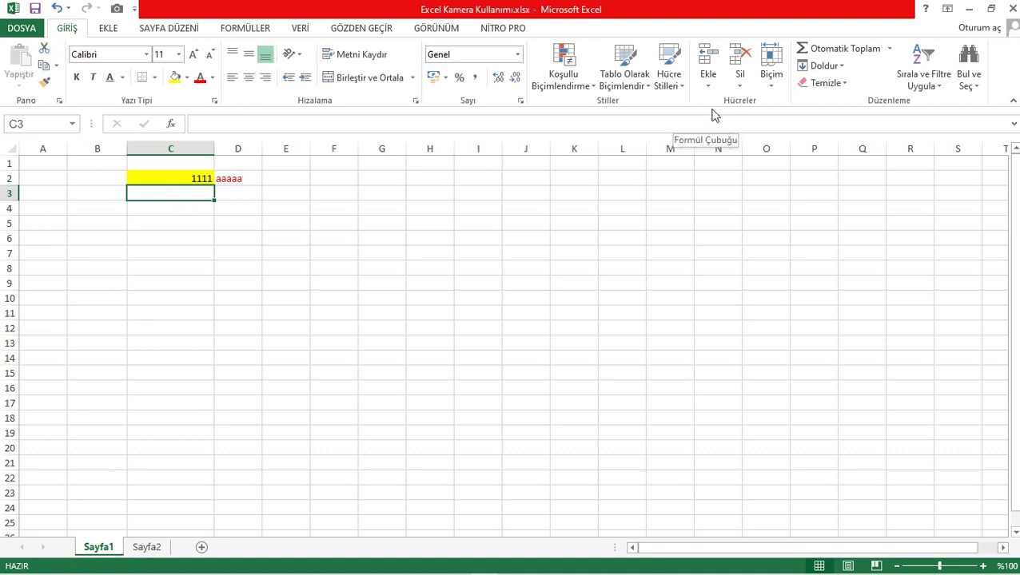
{"action": "left_click", "coordinate": [120, 32]}
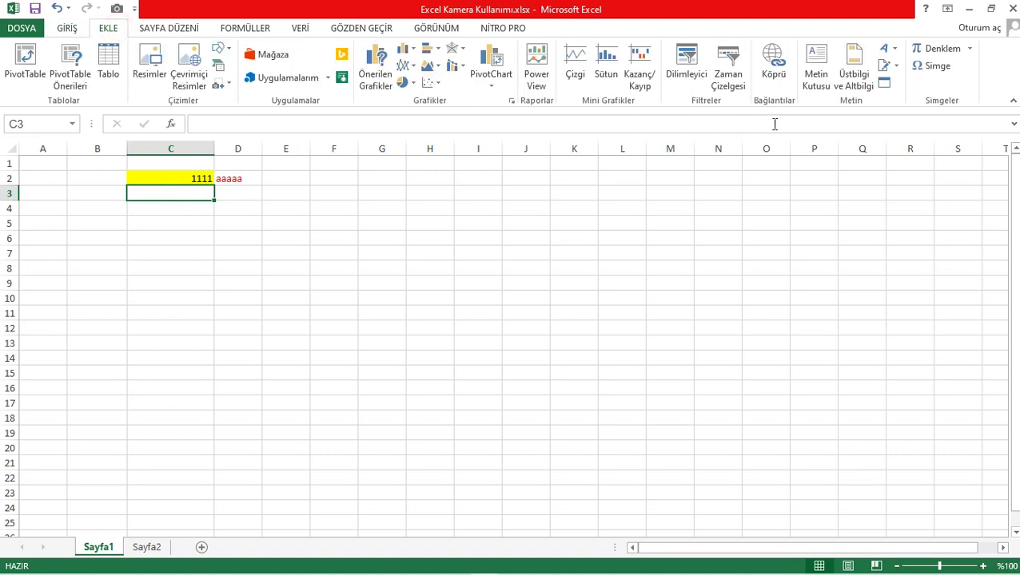
Step: Insert a WordArt reading 'hepsindenbiraz.com' near rows 4–7
{"action": "left_click", "coordinate": [885, 48]}
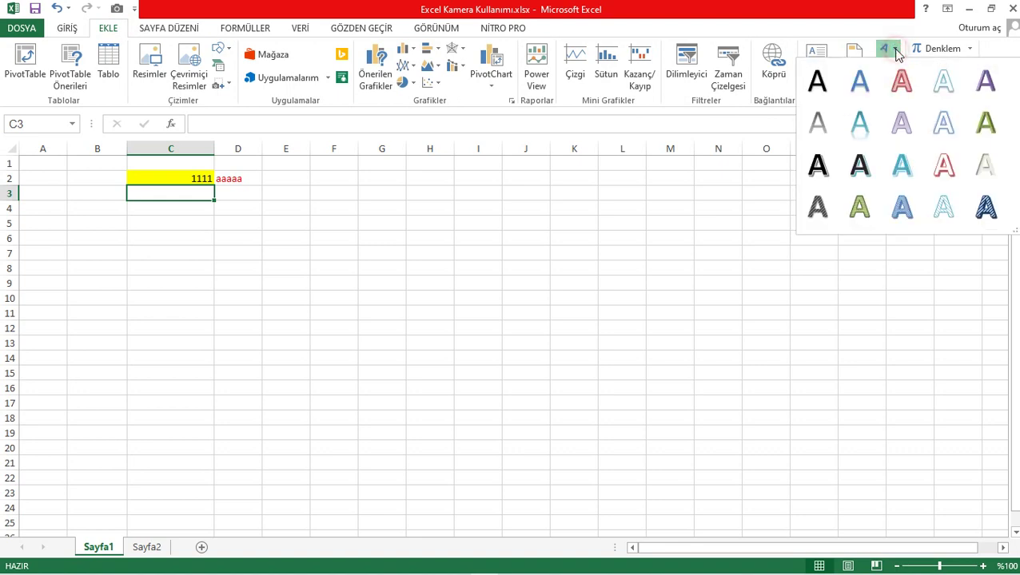
{"action": "left_click", "coordinate": [907, 170]}
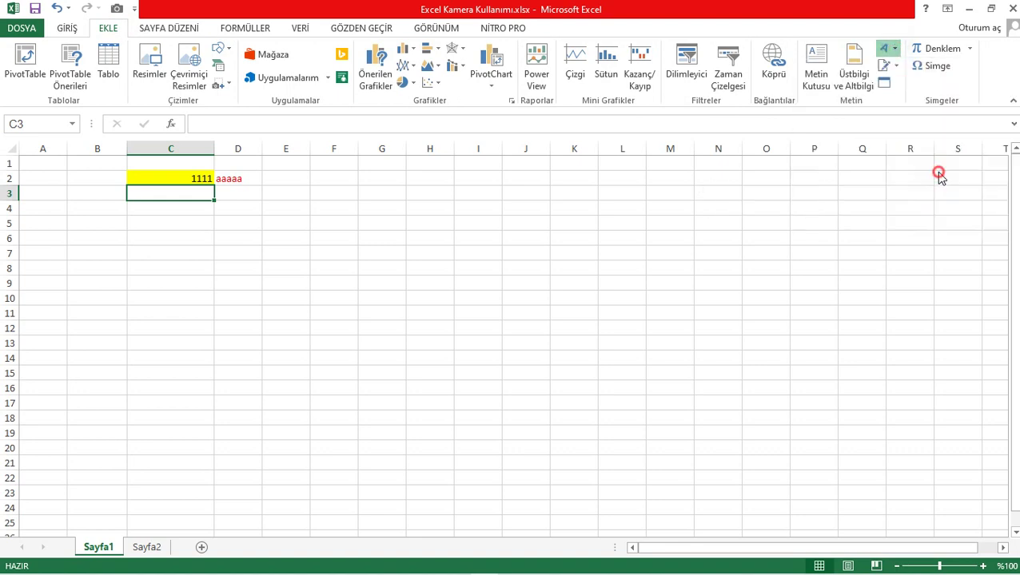
{"action": "left_click_drag", "start_coordinate": [523, 314], "coordinate": [261, 192]}
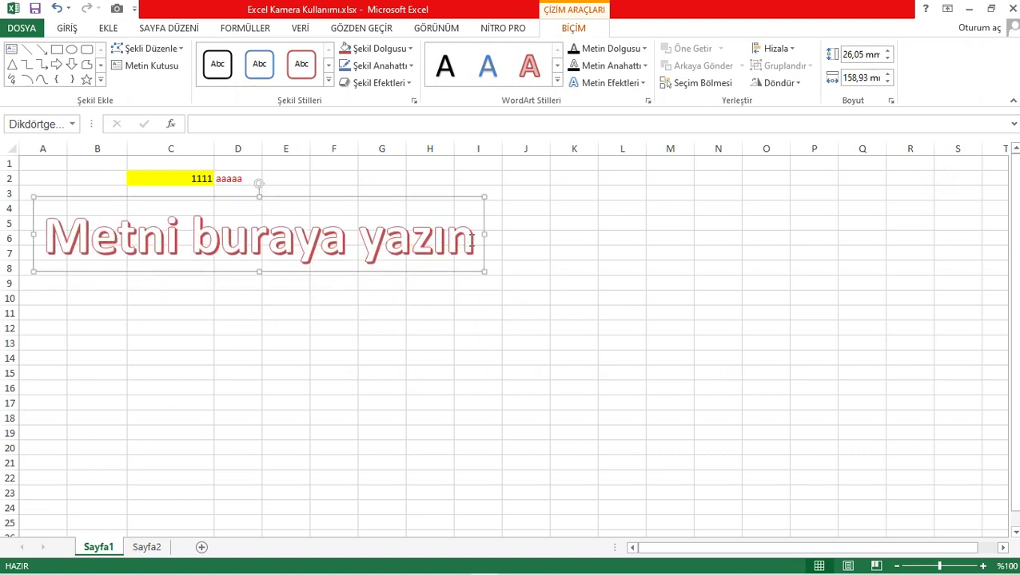
{"action": "left_click", "coordinate": [472, 240]}
{"action": "key", "text": "BackSpace"}
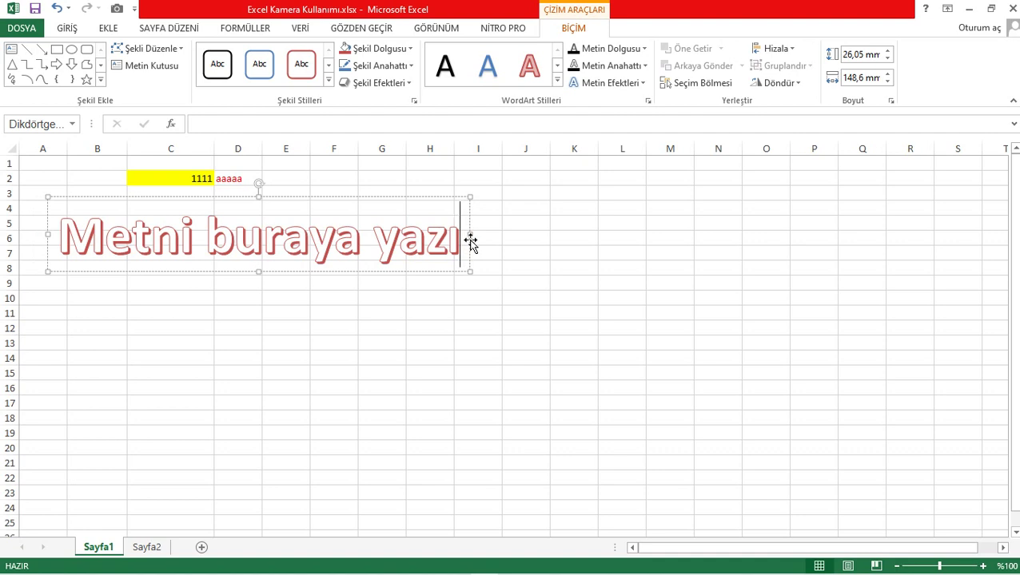
{"action": "key", "text": "BackSpace"}
{"action": "key", "text": "BackSpace"}
{"action": "key", "text": "BackSpace"}
{"action": "key", "text": "BackSpace"}
{"action": "key", "text": "BackSpace"}
{"action": "key", "text": "BackSpace"}
{"action": "key", "text": "BackSpace"}
{"action": "key", "text": "BackSpace"}
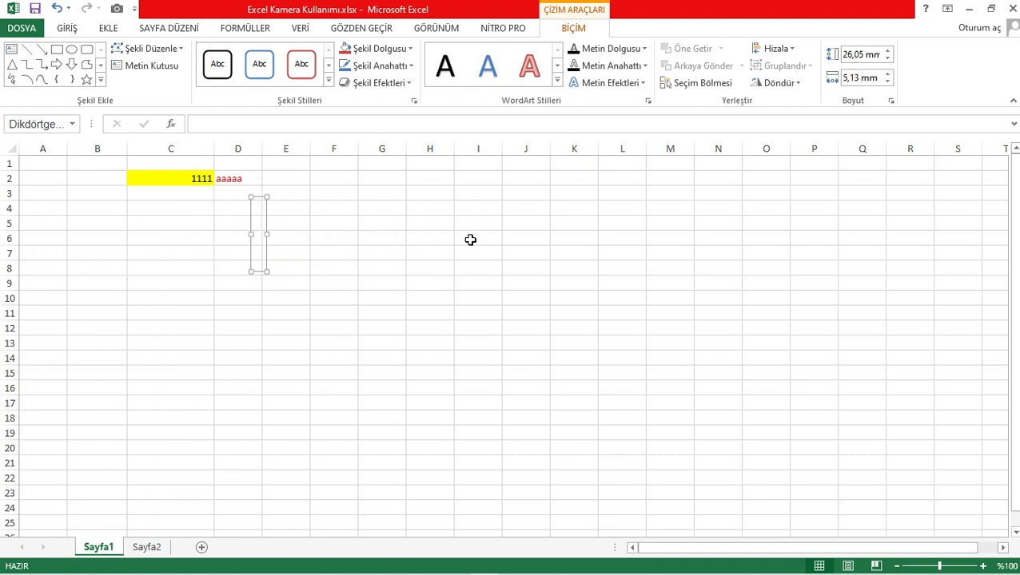
{"action": "type", "text": "hepsinden"}
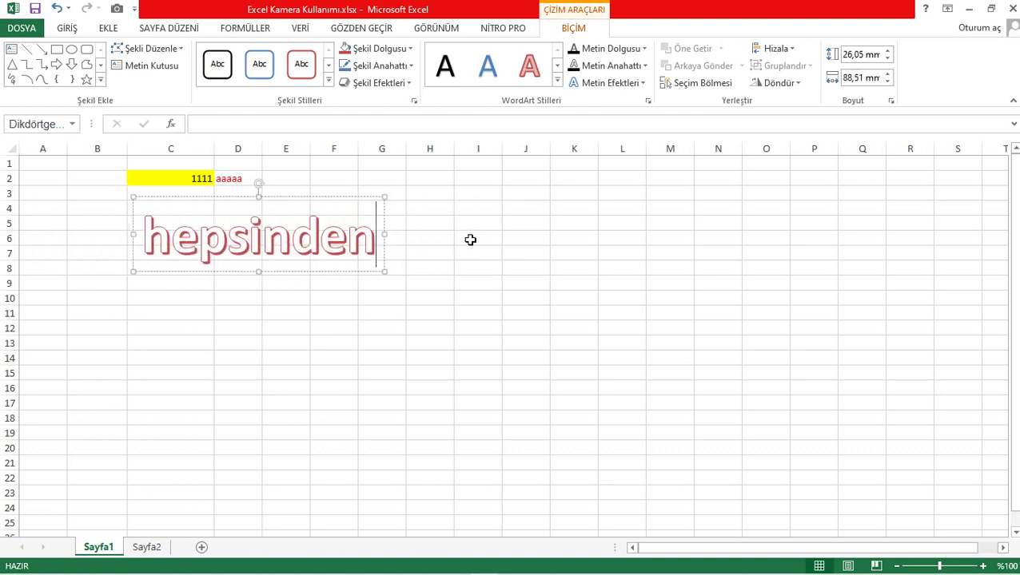
{"action": "type", "text": "bira"}
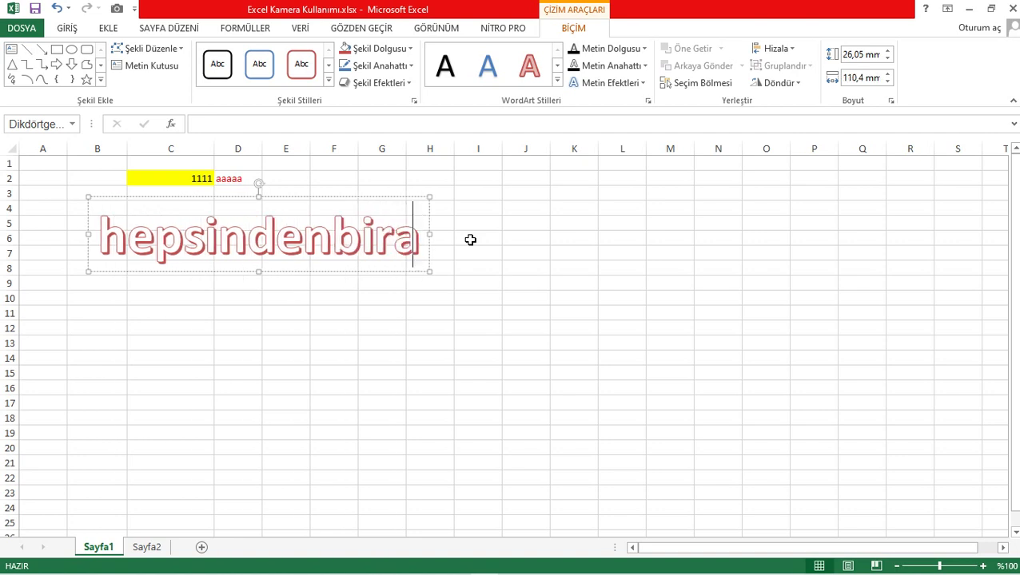
{"action": "type", "text": "z.com"}
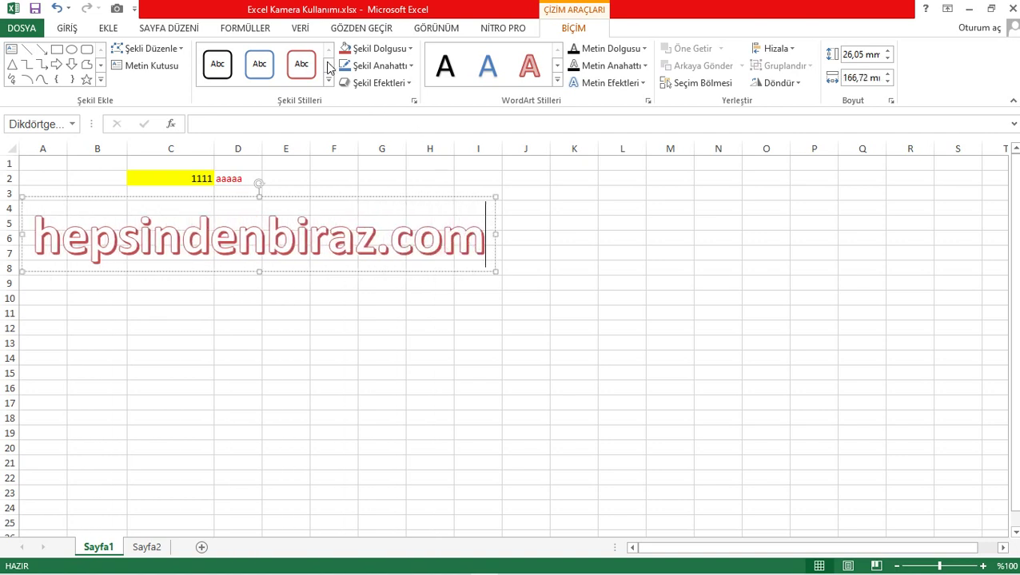
Step: Set the WordArt font size to 20
{"action": "left_click", "coordinate": [68, 28]}
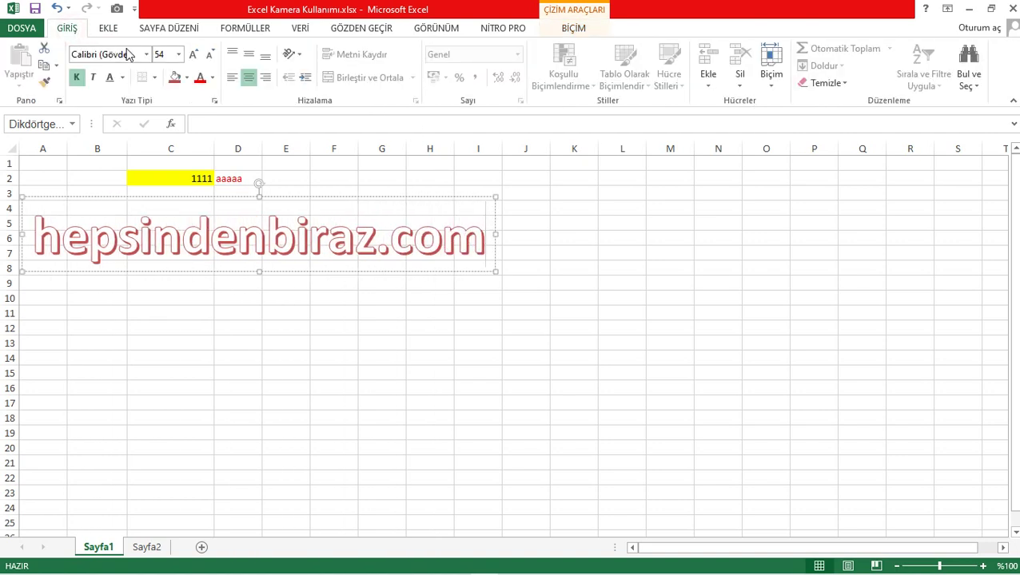
{"action": "left_click", "coordinate": [178, 54]}
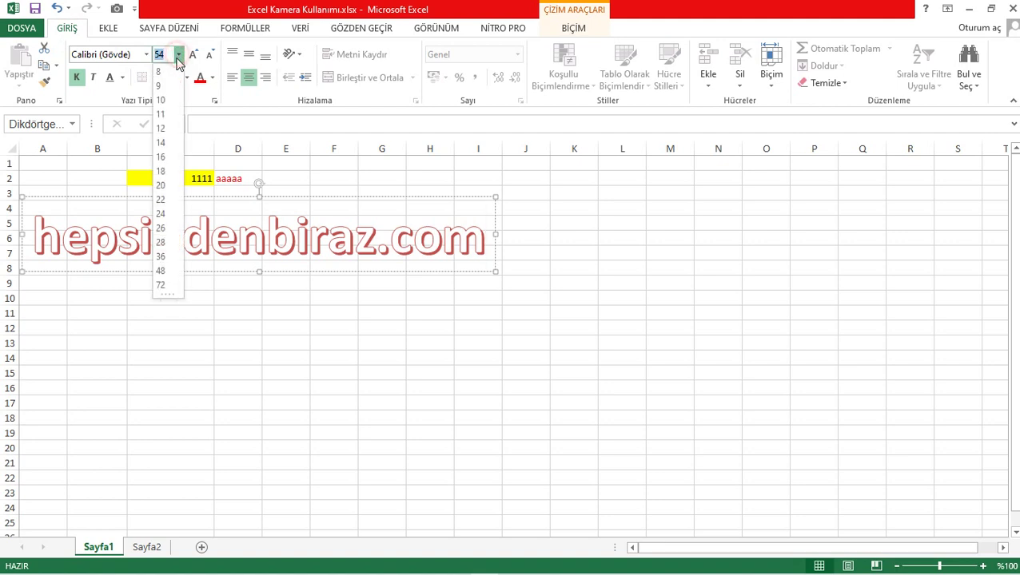
{"action": "left_click", "coordinate": [162, 185]}
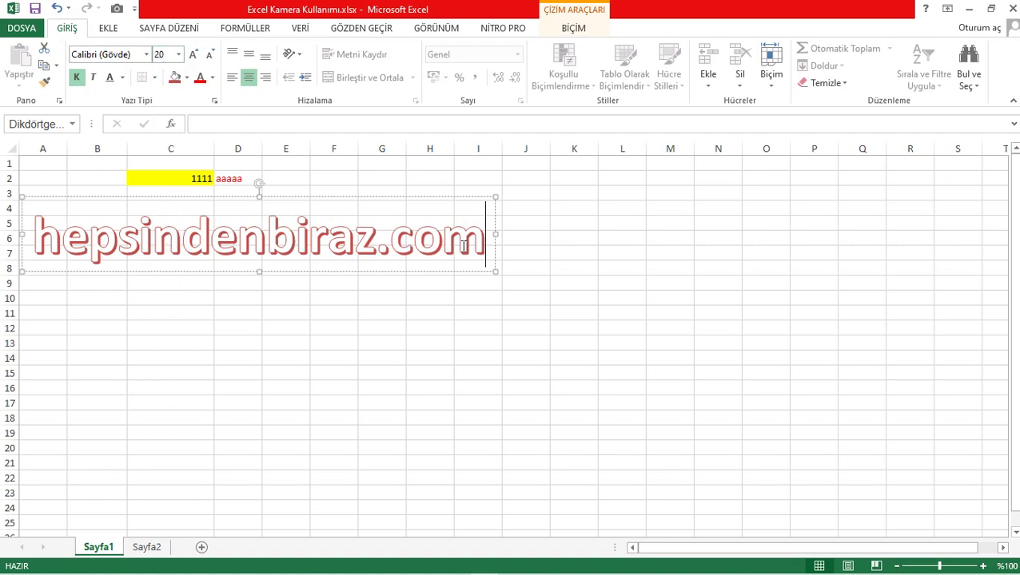
{"action": "left_click", "coordinate": [444, 224]}
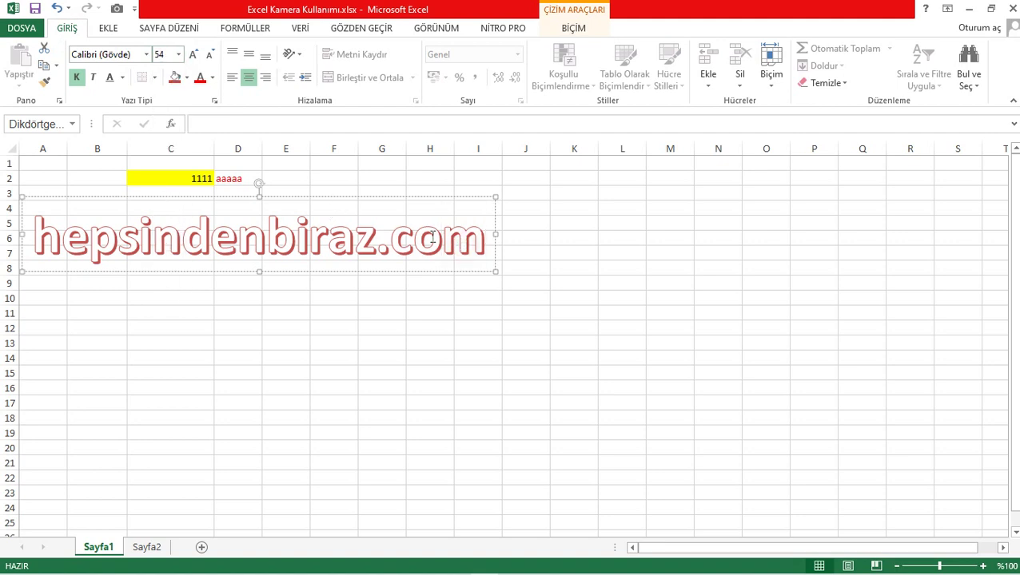
{"action": "left_click", "coordinate": [493, 234]}
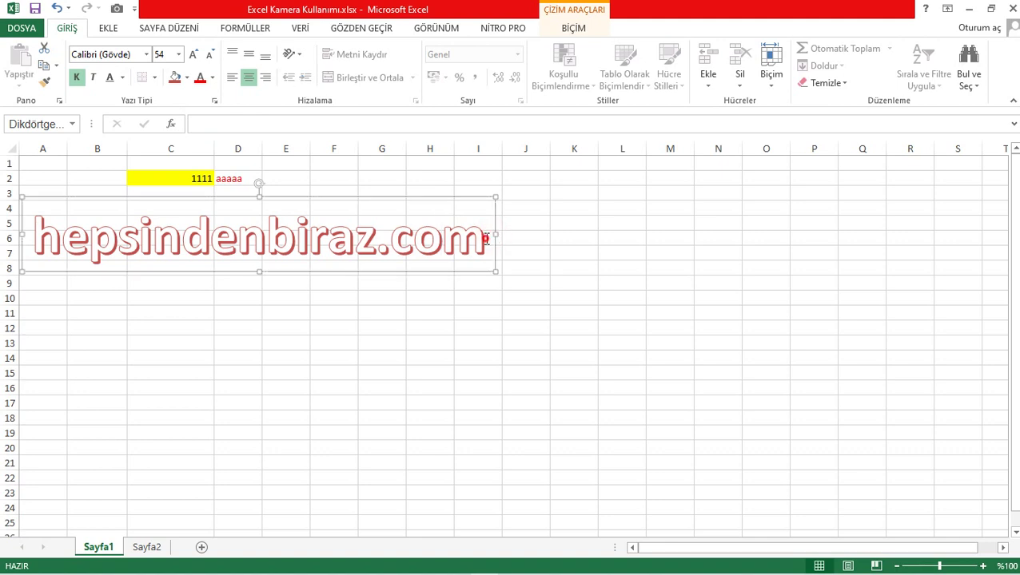
{"action": "left_click_drag", "start_coordinate": [485, 238], "coordinate": [89, 236]}
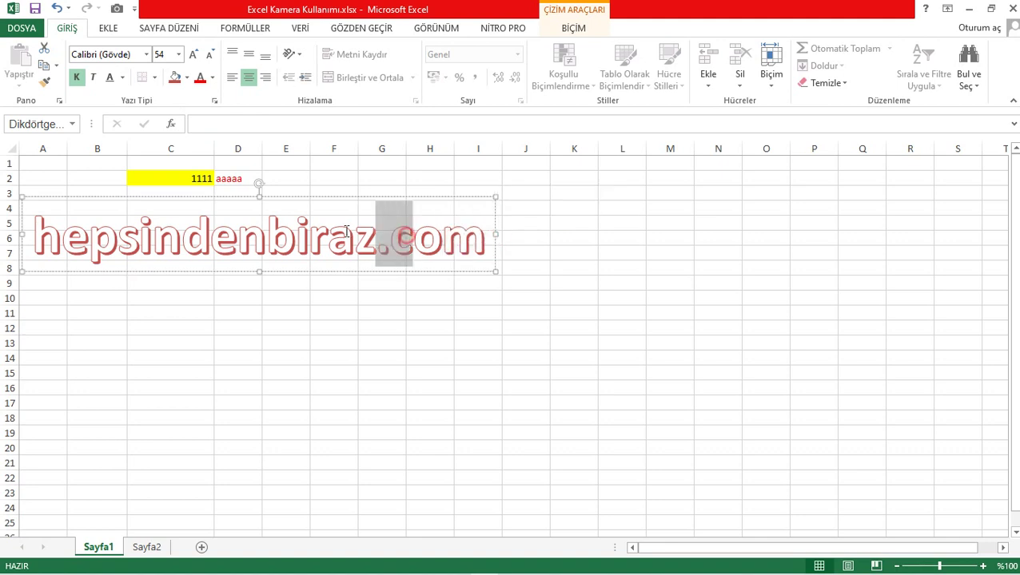
{"action": "left_click", "coordinate": [488, 236]}
Step: Reapply size 20 to the whole WordArt box and move it just below the yellow 1111 cell
{"action": "left_click", "coordinate": [454, 236]}
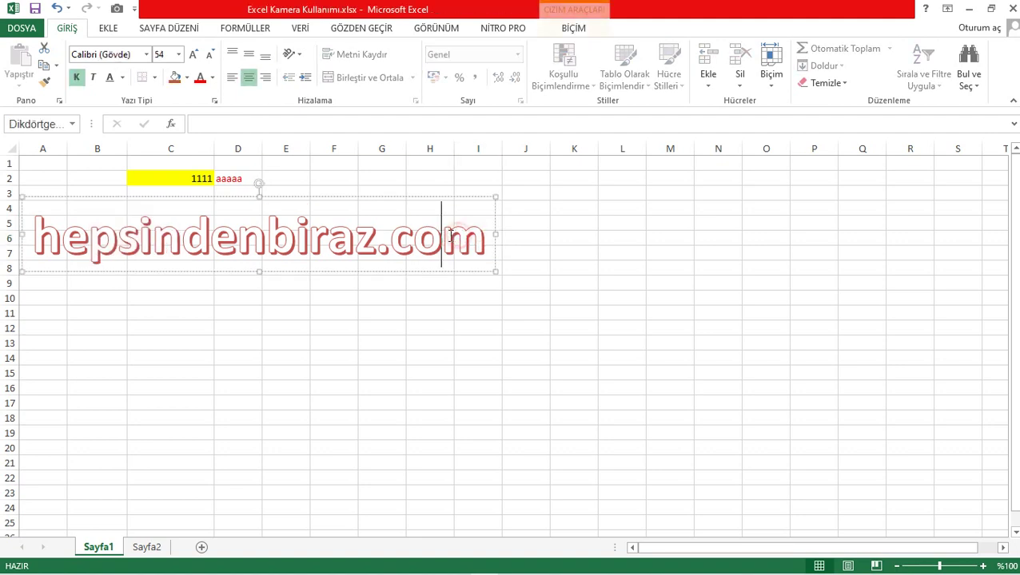
{"action": "left_click", "coordinate": [349, 199]}
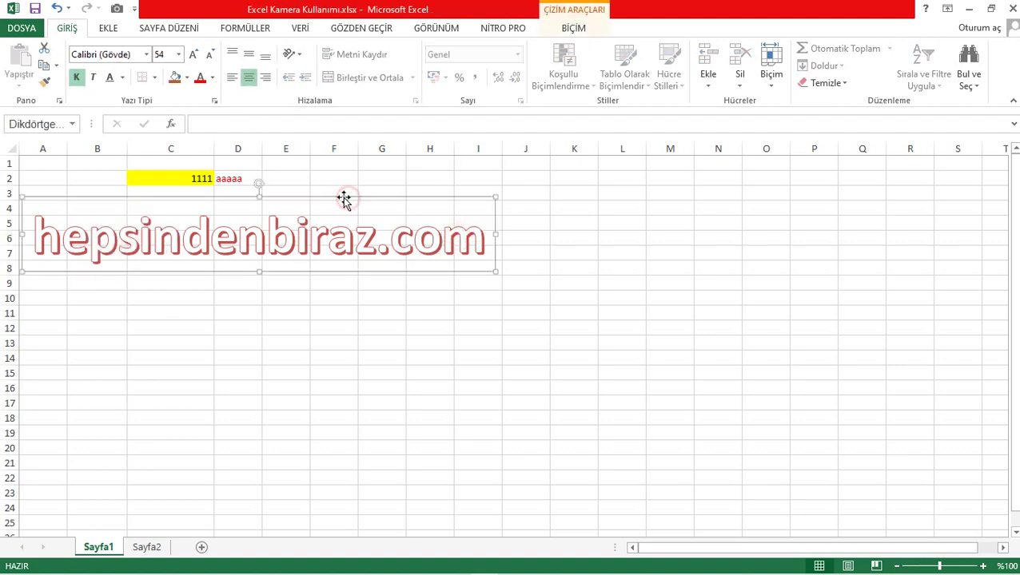
{"action": "left_click", "coordinate": [177, 54]}
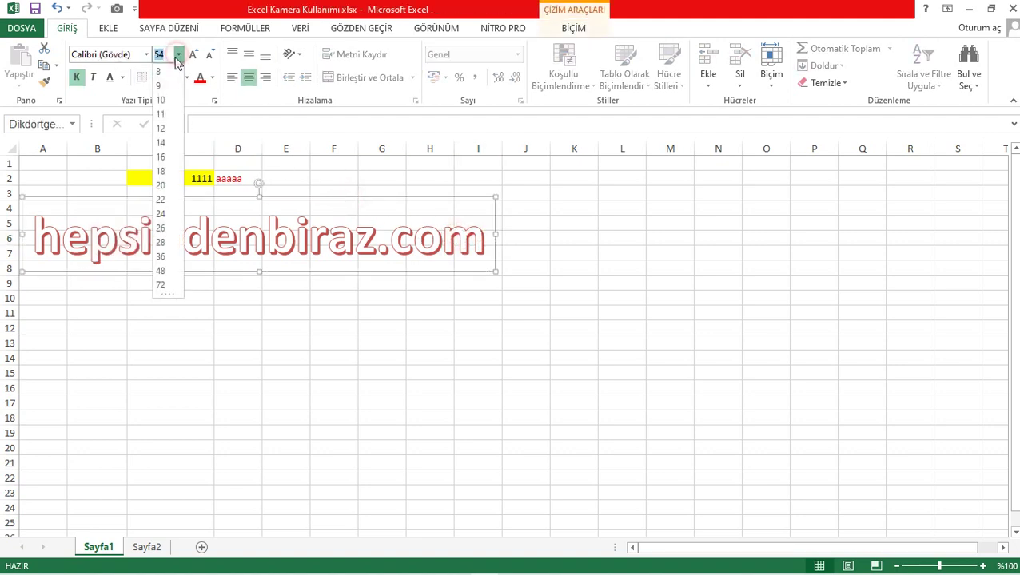
{"action": "left_click", "coordinate": [160, 186]}
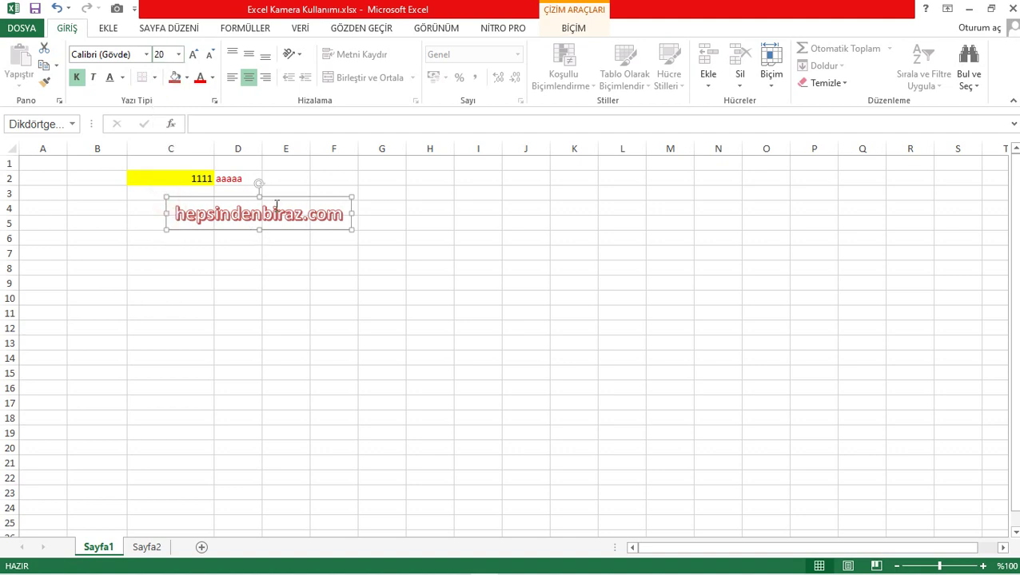
{"action": "left_click_drag", "start_coordinate": [262, 196], "coordinate": [203, 190]}
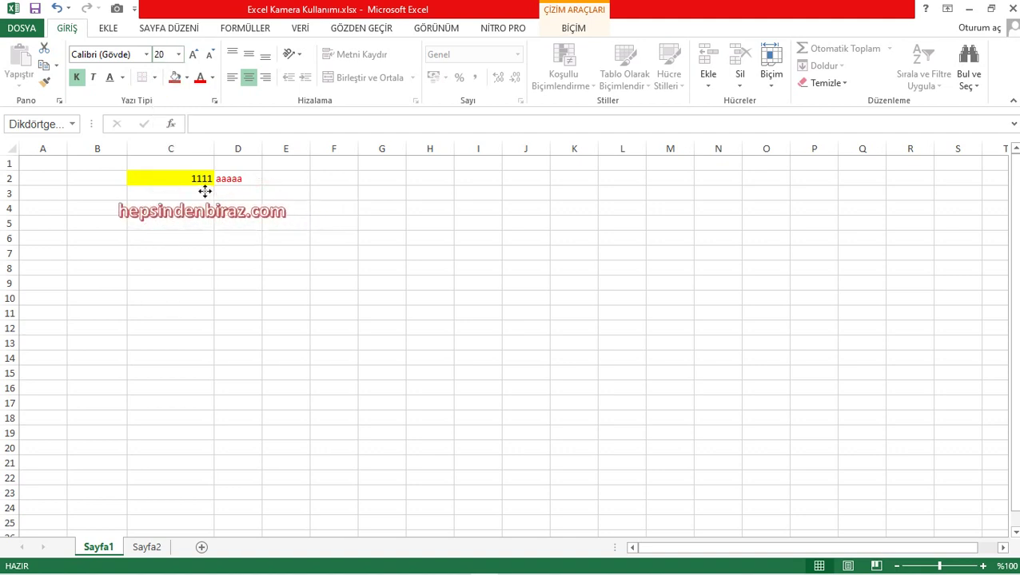
{"action": "left_click", "coordinate": [367, 238]}
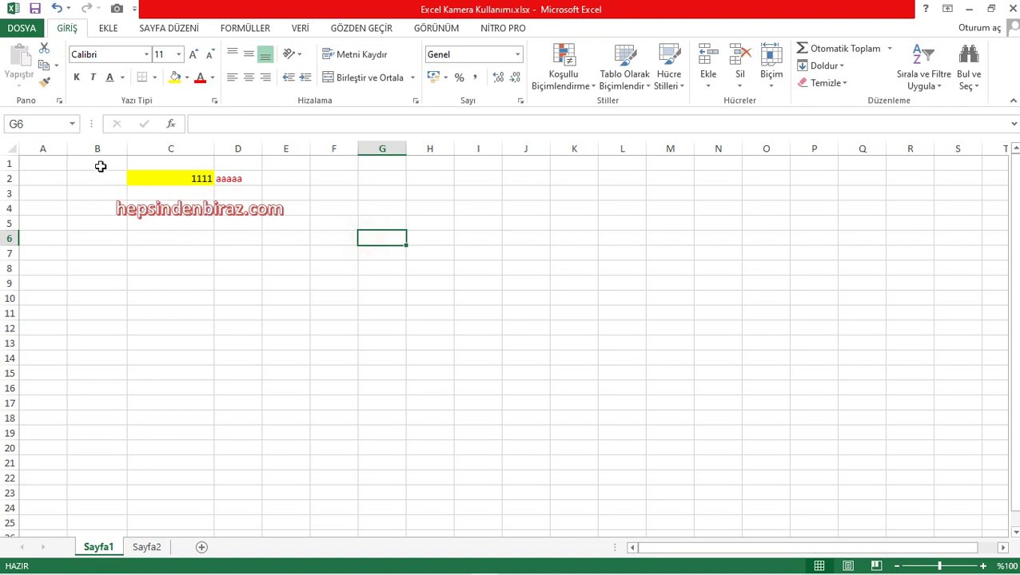
Step: Select B1:E5, narrow columns B and E, and capture the range with the Camera tool
{"action": "mouse_move", "coordinate": [101, 166]}
{"action": "left_mouse_down"}
{"action": "mouse_move", "coordinate": [108, 182]}
{"action": "mouse_move", "coordinate": [191, 221]}
{"action": "mouse_move", "coordinate": [279, 227]}
{"action": "left_mouse_up"}
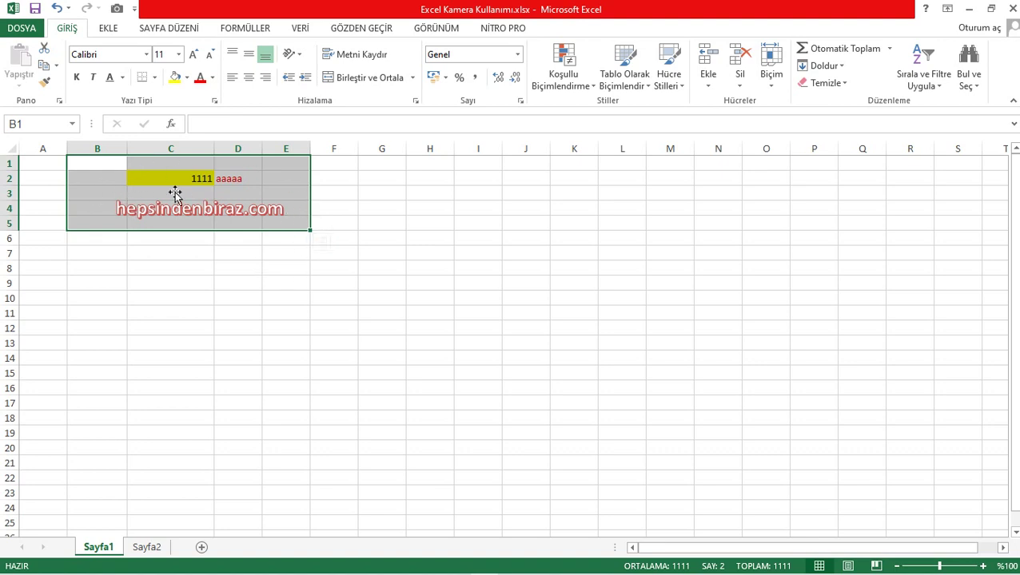
{"action": "mouse_move", "coordinate": [188, 193]}
{"action": "left_click_drag", "start_coordinate": [310, 149], "coordinate": [301, 149]}
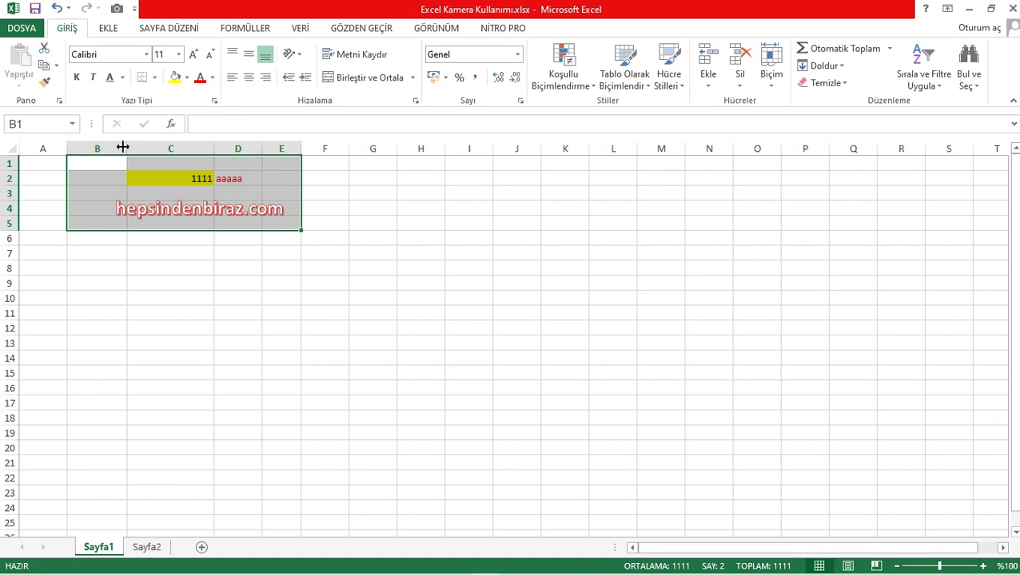
{"action": "left_click_drag", "start_coordinate": [127, 147], "coordinate": [106, 148]}
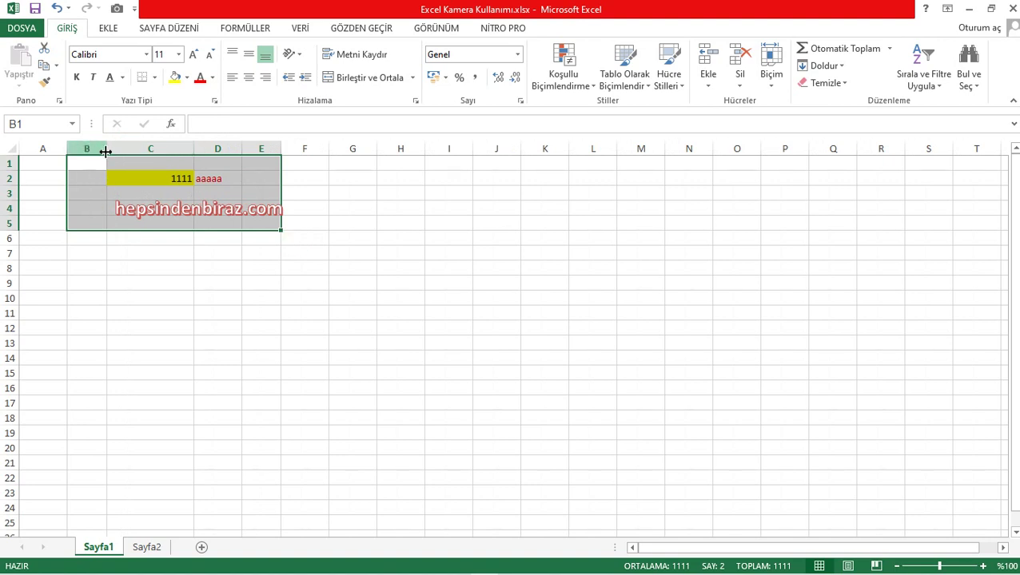
{"action": "left_click_drag", "start_coordinate": [282, 151], "coordinate": [301, 151]}
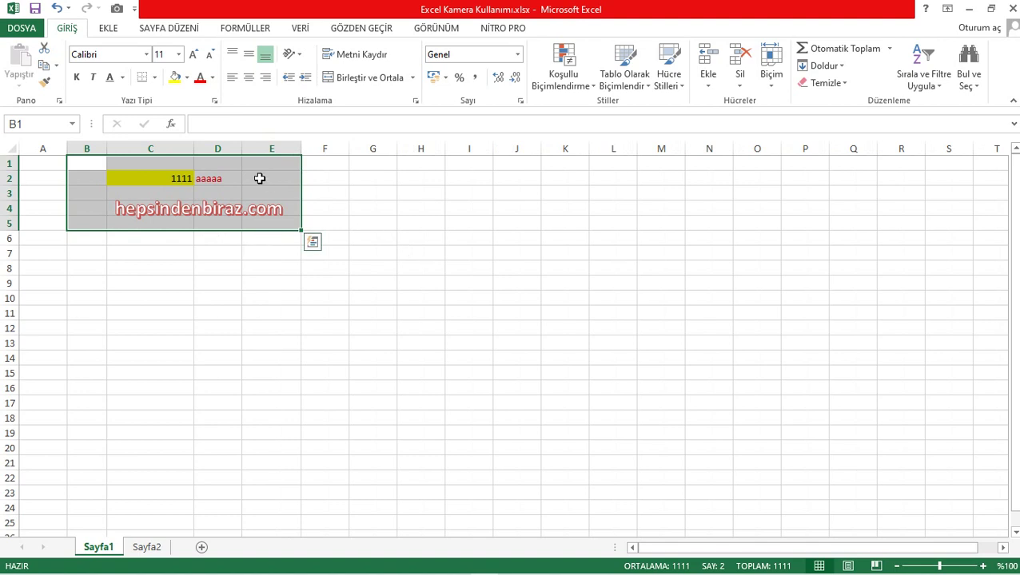
{"action": "left_click", "coordinate": [118, 11]}
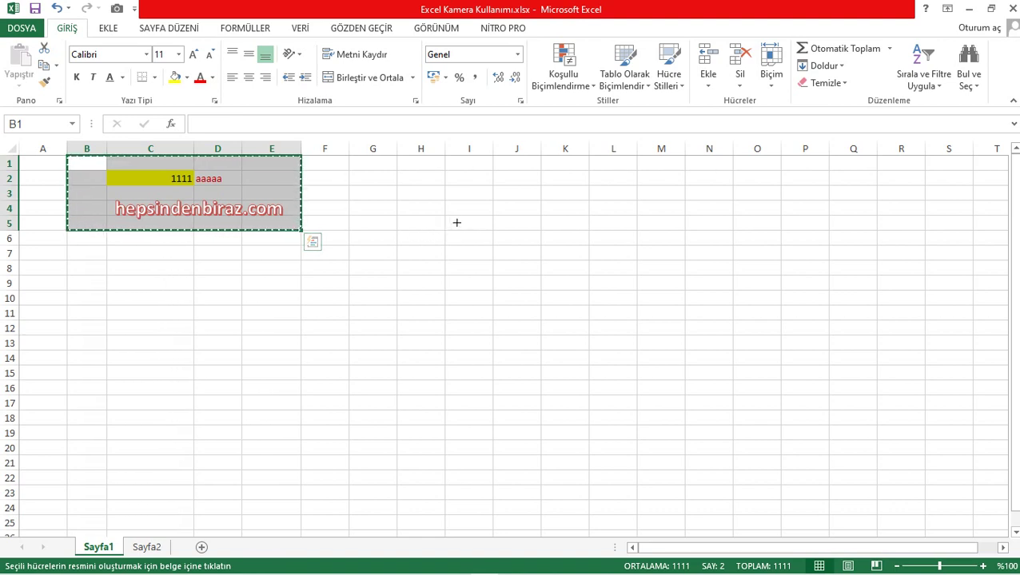
Step: Drop the linked picture of B1:E5 beside the data around columns H–M and nudge it down slightly
{"action": "left_click", "coordinate": [436, 222]}
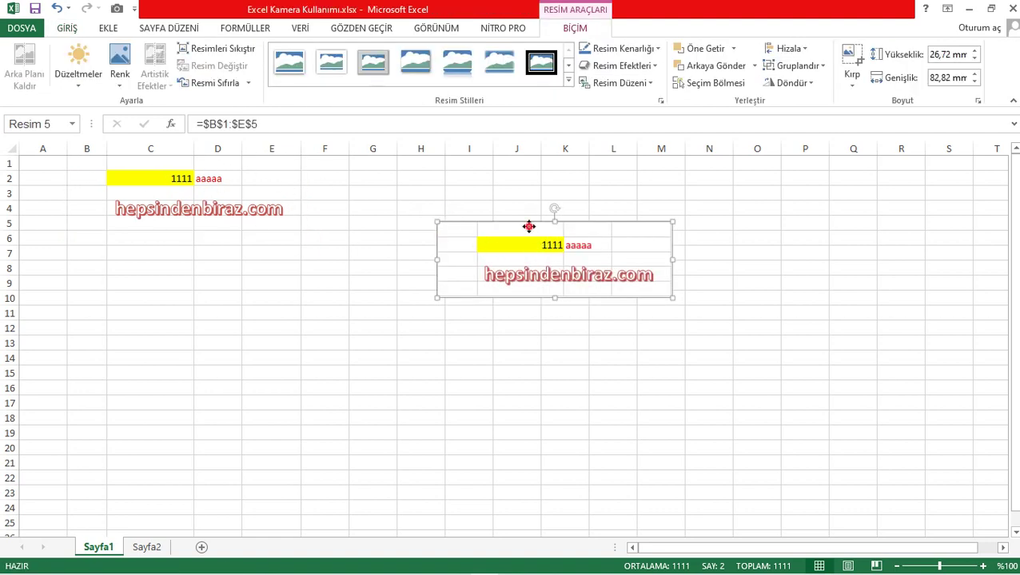
{"action": "left_click_drag", "start_coordinate": [528, 227], "coordinate": [522, 235]}
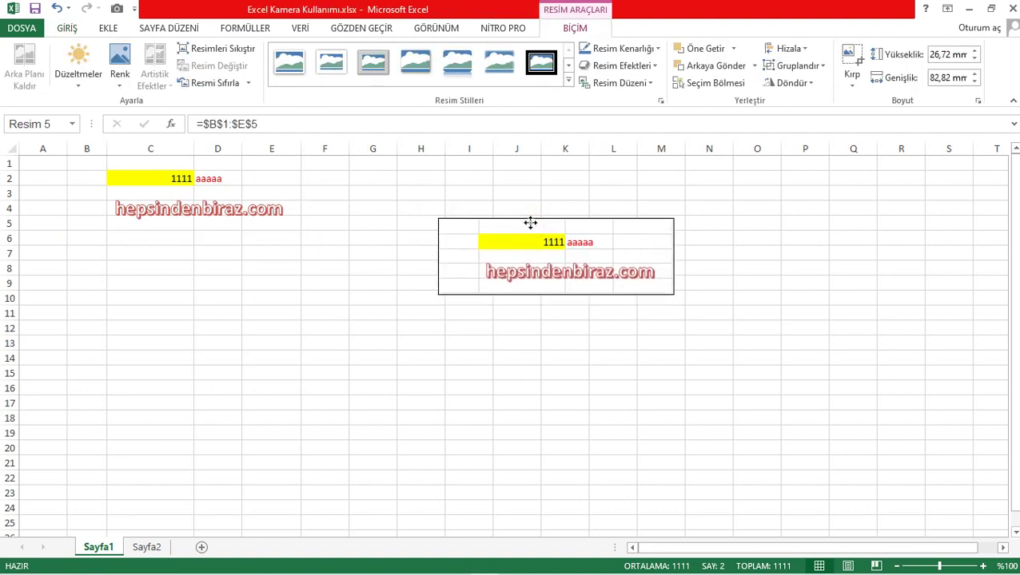
{"action": "right_click", "coordinate": [555, 271]}
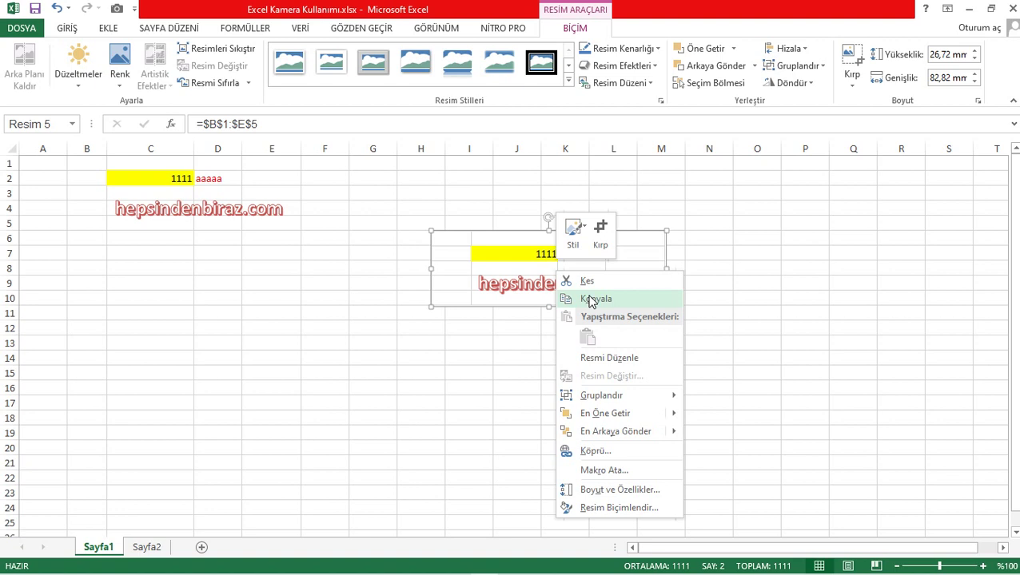
Step: Copy the linked picture and bring up the Windows Run prompt for mspaint
{"action": "left_click", "coordinate": [490, 256]}
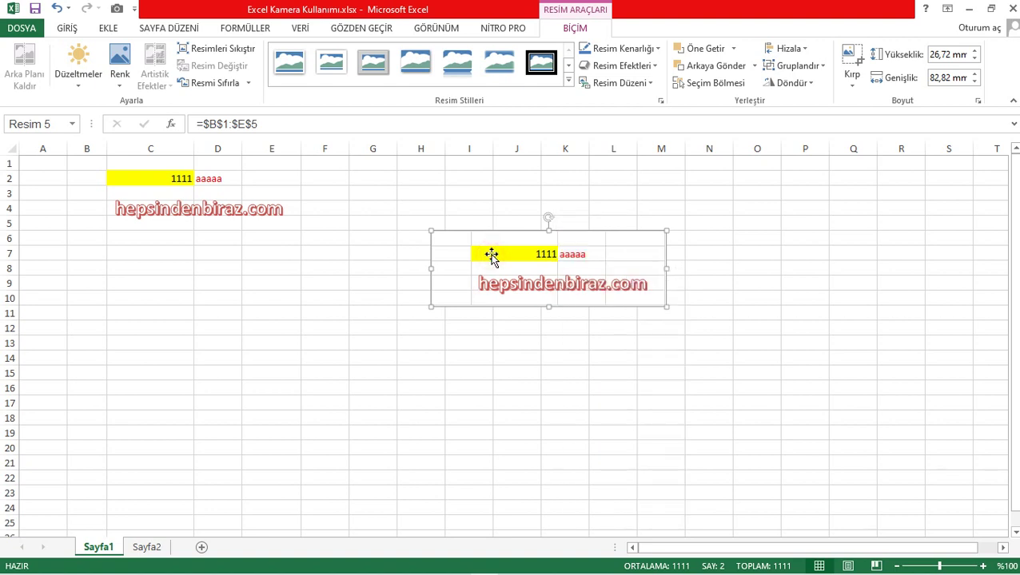
{"action": "key", "text": "super+r"}
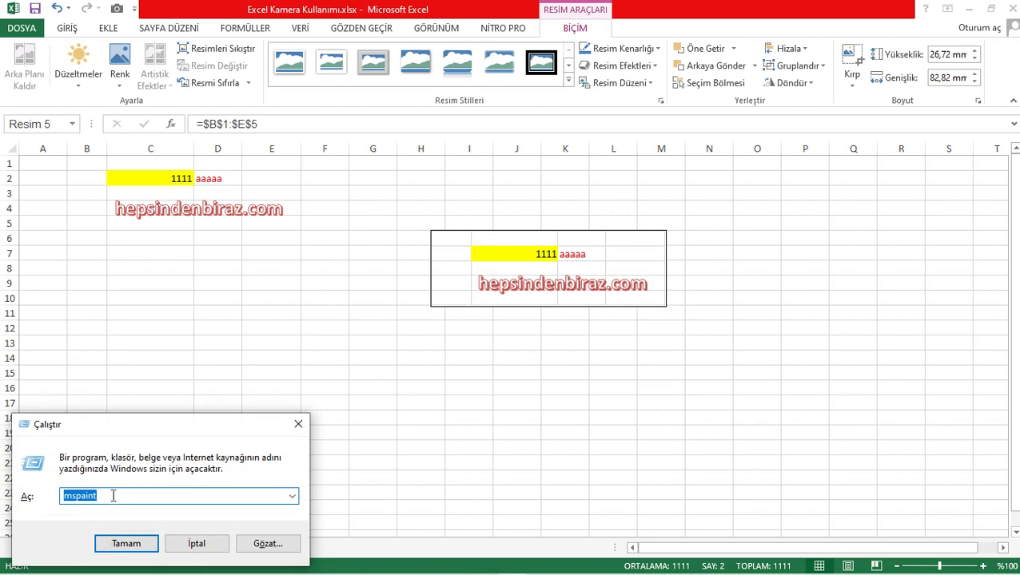
Step: Launch Paint, minimize it, copy the Excel linked picture again, then restore Paint
{"action": "left_click", "coordinate": [127, 546]}
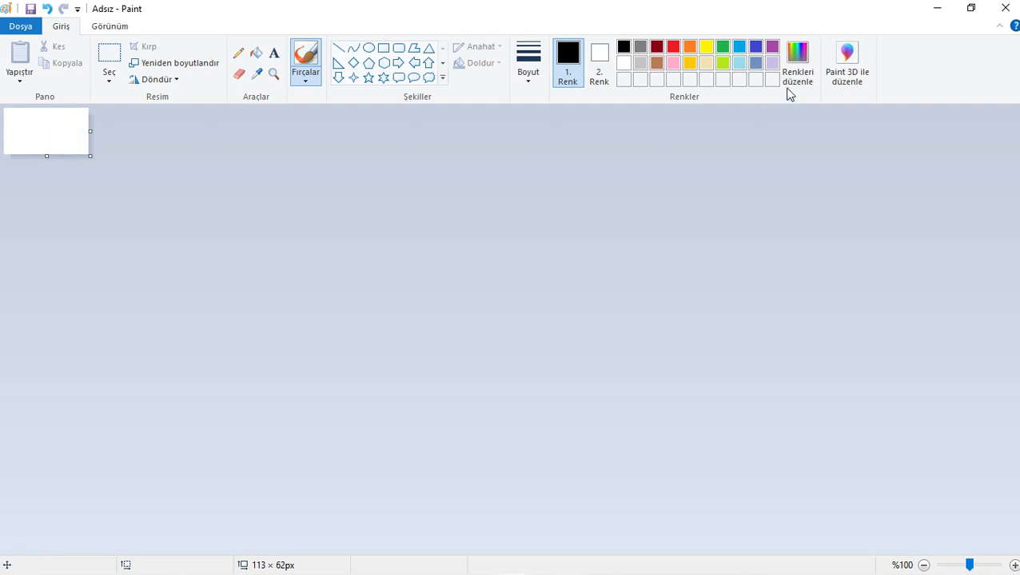
{"action": "left_click", "coordinate": [933, 14]}
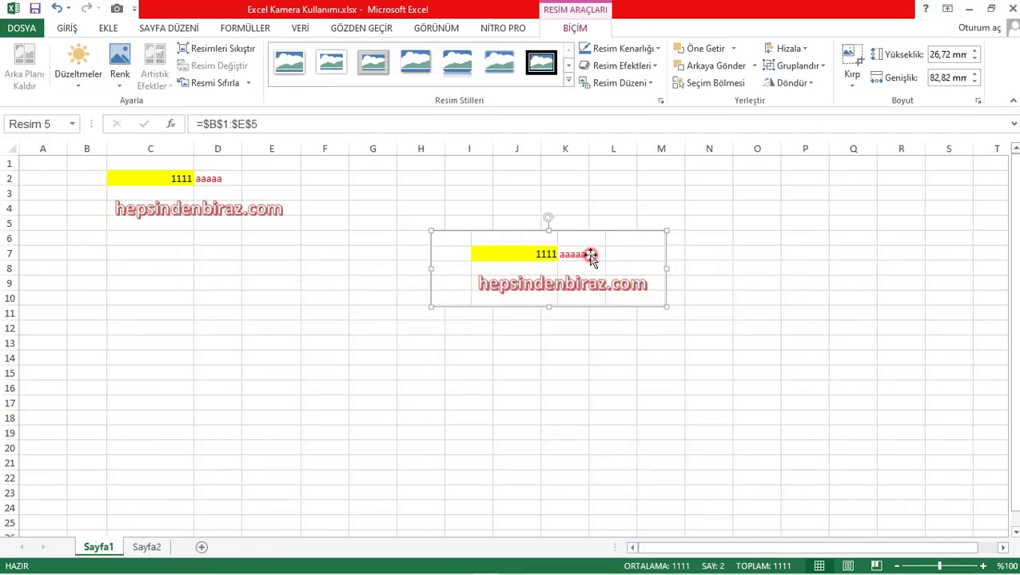
{"action": "right_click", "coordinate": [591, 255]}
{"action": "left_click", "coordinate": [628, 284]}
{"action": "left_click", "coordinate": [510, 566]}
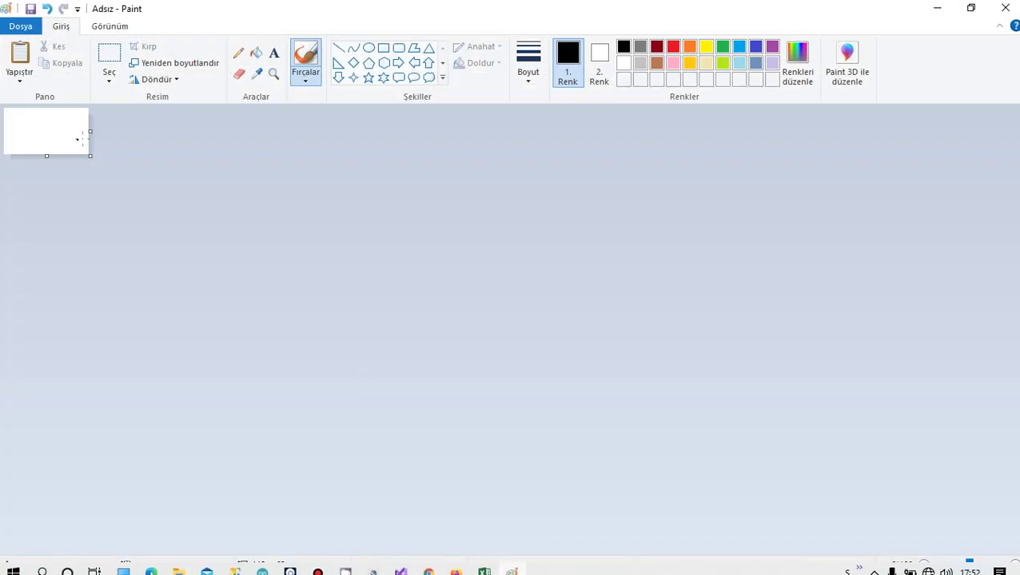
Step: Paste the linked picture into Paint as a 315×103 image, then close Paint without saving
{"action": "key", "text": "ctrl+v"}
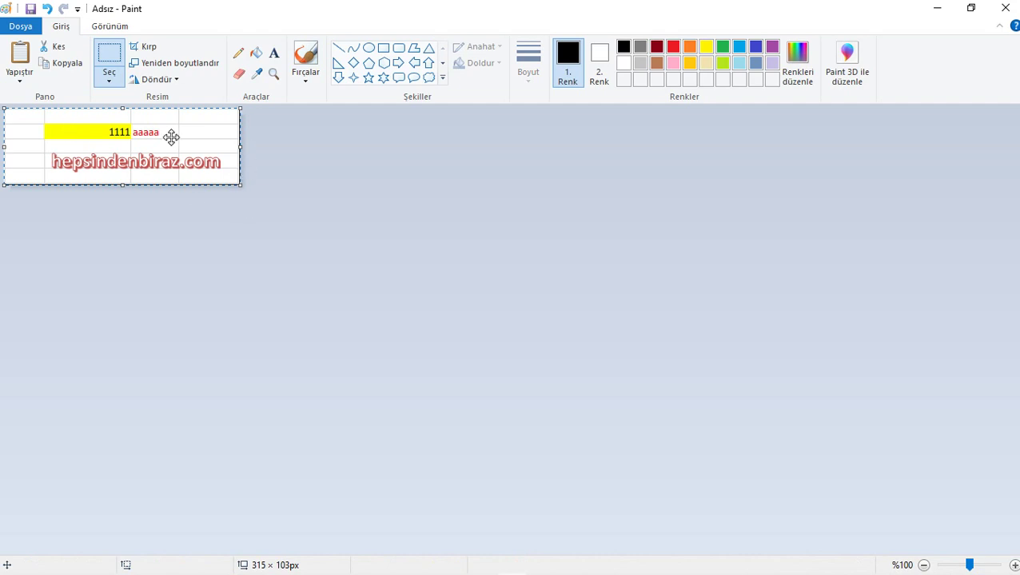
{"action": "left_click", "coordinate": [48, 64]}
{"action": "left_click", "coordinate": [27, 27]}
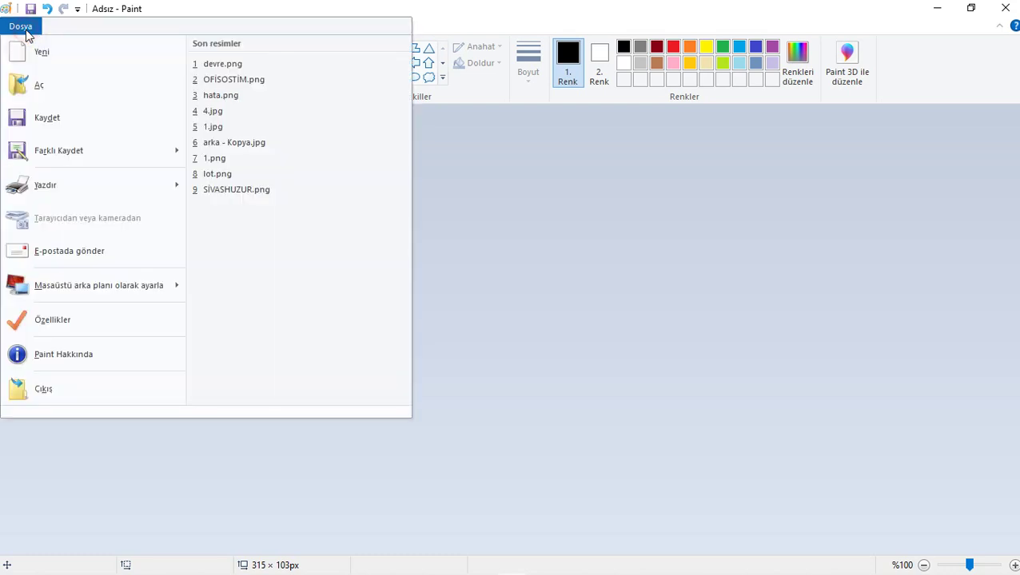
{"action": "mouse_move", "coordinate": [58, 151]}
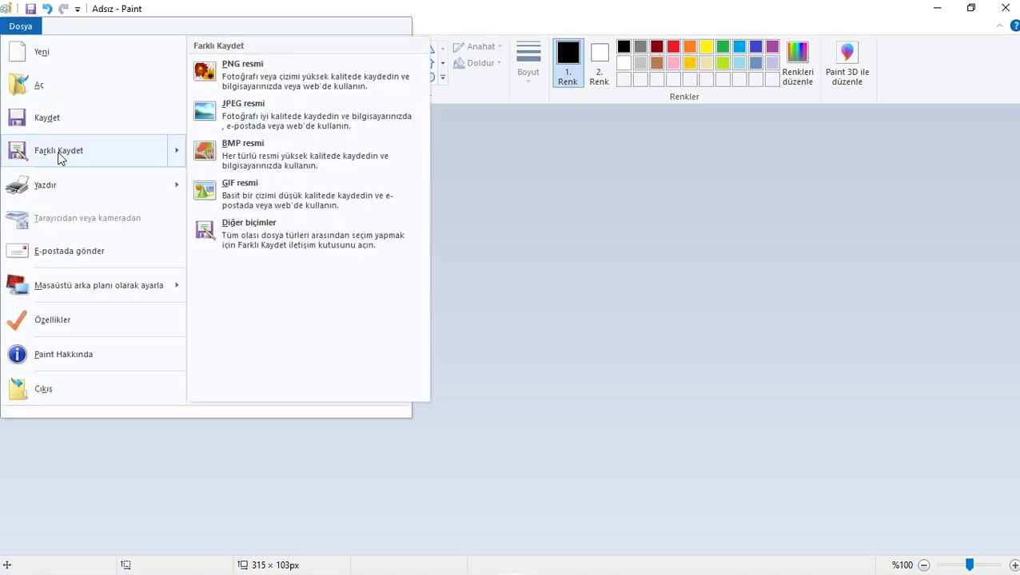
{"action": "left_click", "coordinate": [476, 28]}
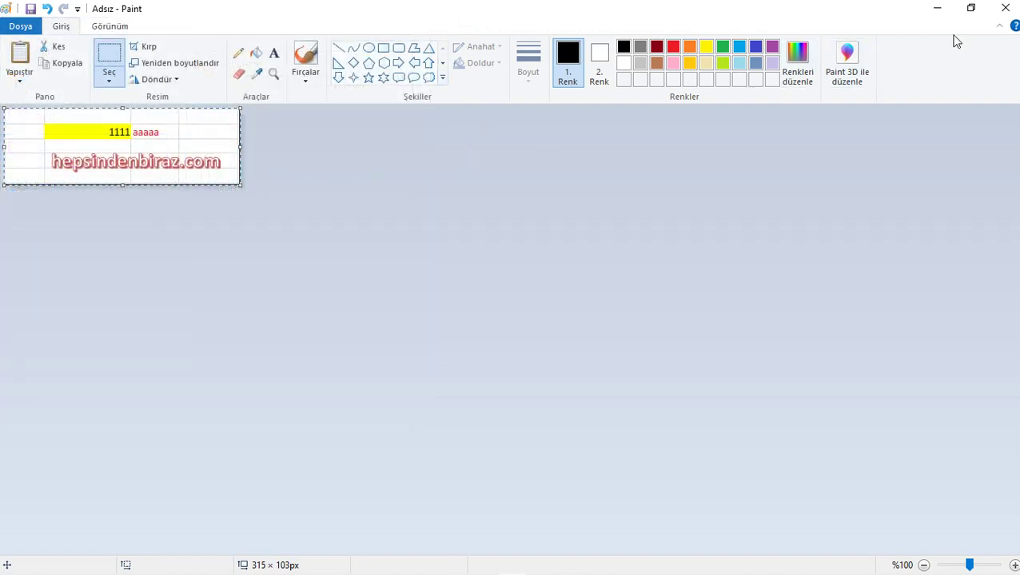
{"action": "left_click", "coordinate": [1004, 10]}
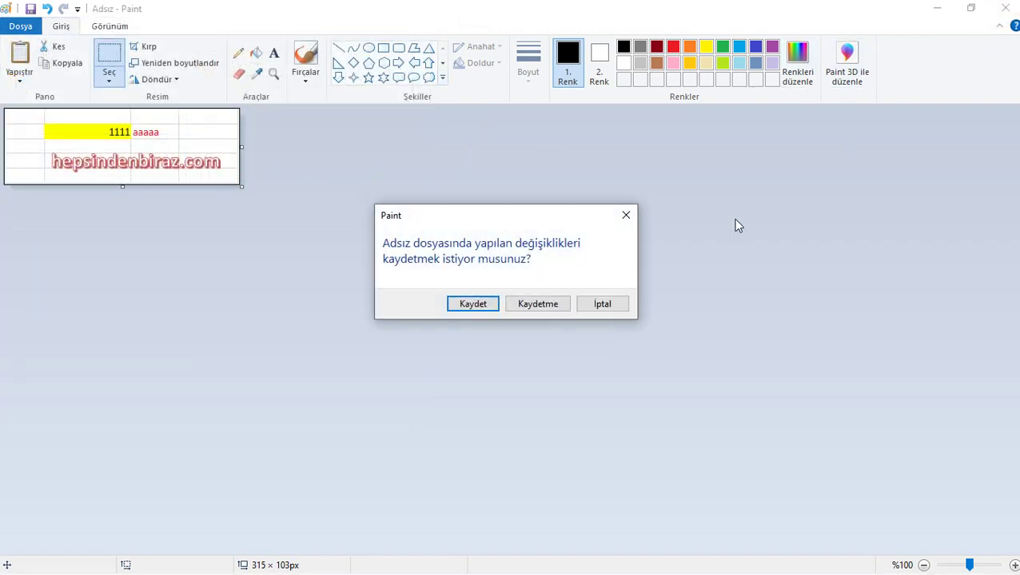
{"action": "left_click", "coordinate": [549, 306]}
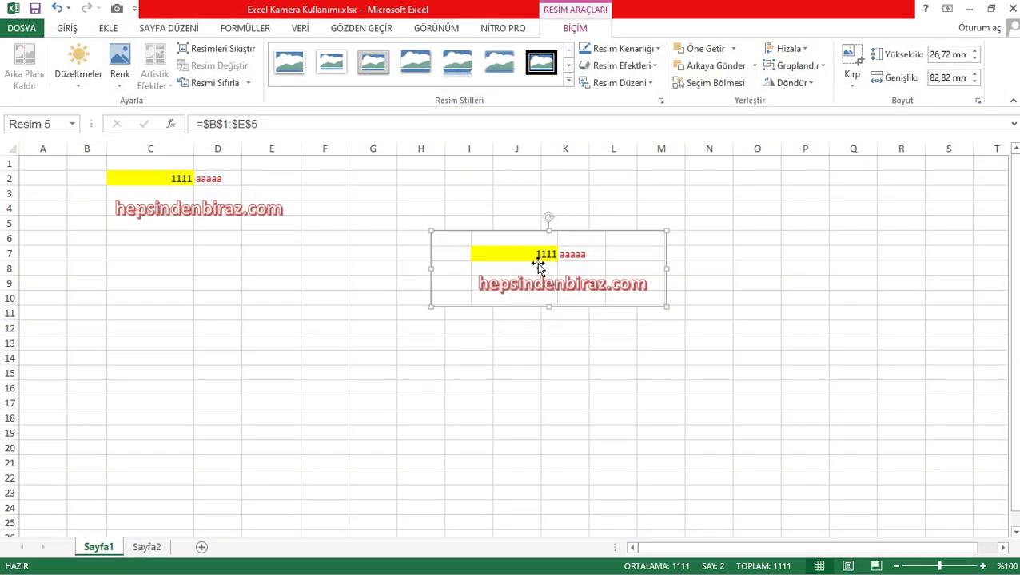
Step: Reposition the linked picture, resize it to 39,42 × 122,17 mm, and select cell C2
{"action": "left_click_drag", "start_coordinate": [538, 266], "coordinate": [476, 245]}
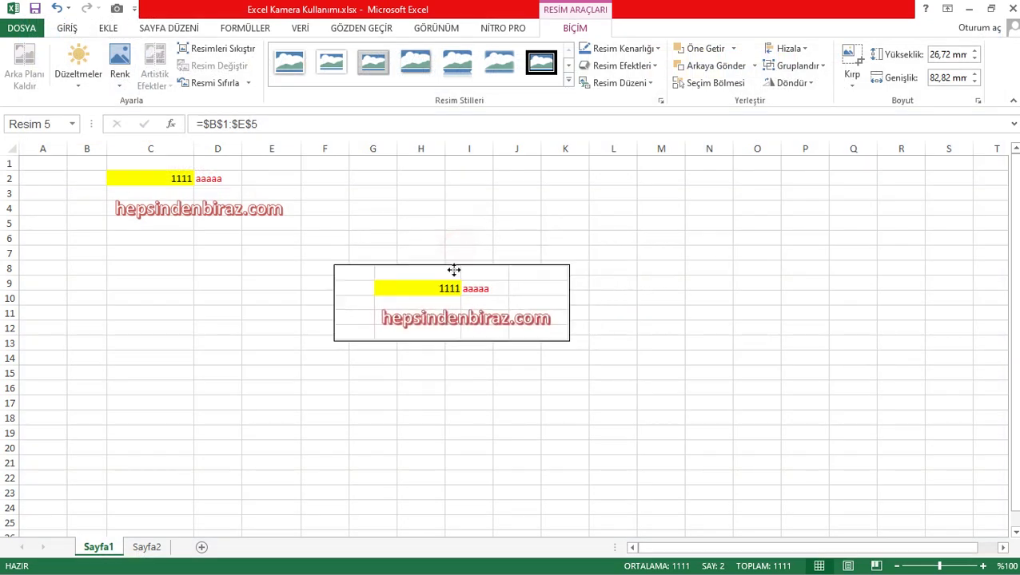
{"action": "mouse_move", "coordinate": [454, 246]}
{"action": "left_mouse_down"}
{"action": "mouse_move", "coordinate": [472, 303]}
{"action": "mouse_move", "coordinate": [504, 254]}
{"action": "left_mouse_up"}
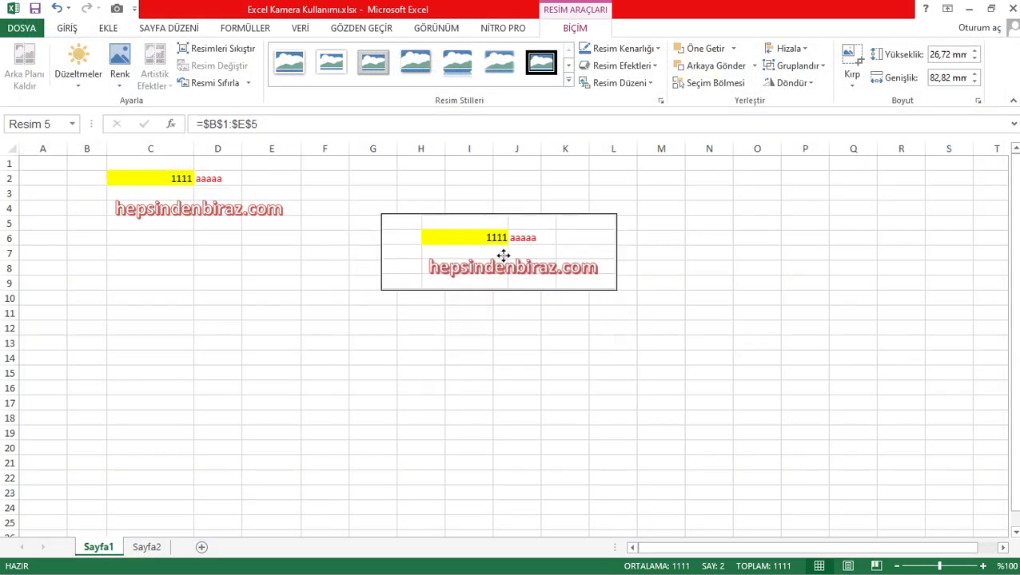
{"action": "mouse_move", "coordinate": [616, 289]}
{"action": "left_mouse_down"}
{"action": "mouse_move", "coordinate": [573, 280]}
{"action": "mouse_move", "coordinate": [640, 330]}
{"action": "left_mouse_up"}
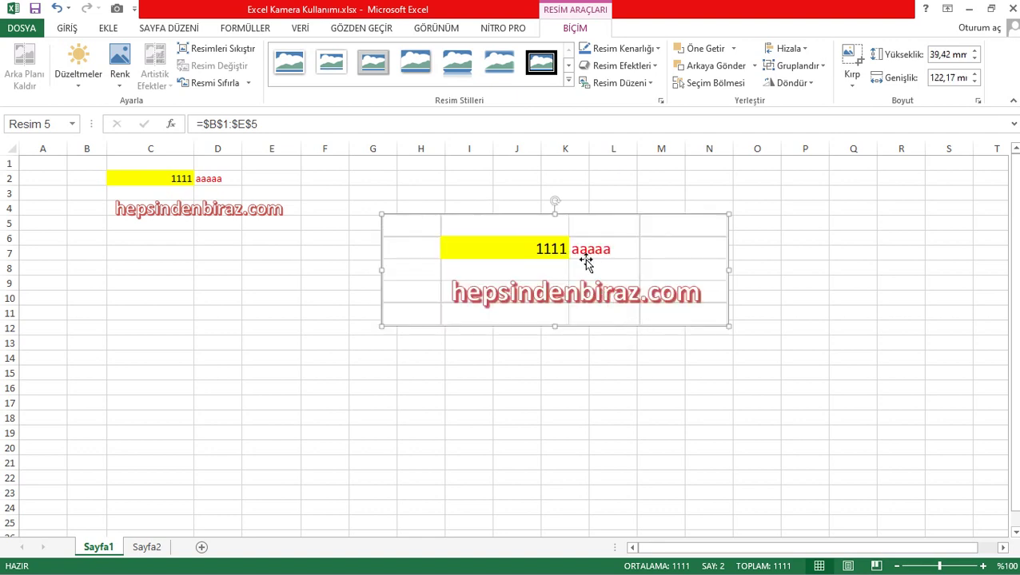
{"action": "mouse_move", "coordinate": [587, 263]}
{"action": "left_mouse_down"}
{"action": "mouse_move", "coordinate": [522, 259]}
{"action": "mouse_move", "coordinate": [565, 240]}
{"action": "left_mouse_up"}
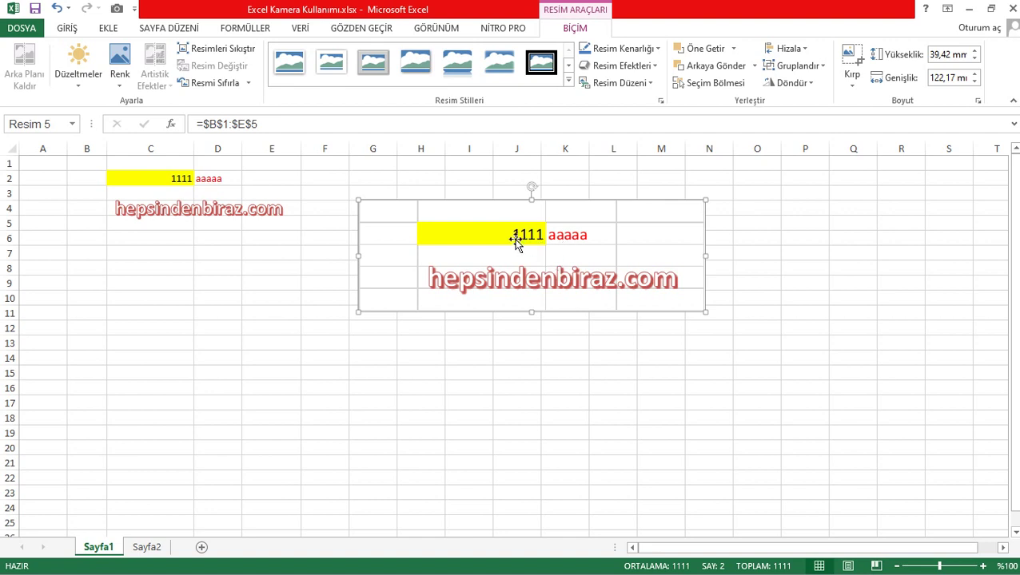
{"action": "left_click", "coordinate": [182, 179]}
Step: Change C2 to 33333 and D2 to İZMİR, then move the linked picture right to columns I–P
{"action": "type", "text": "33333"}
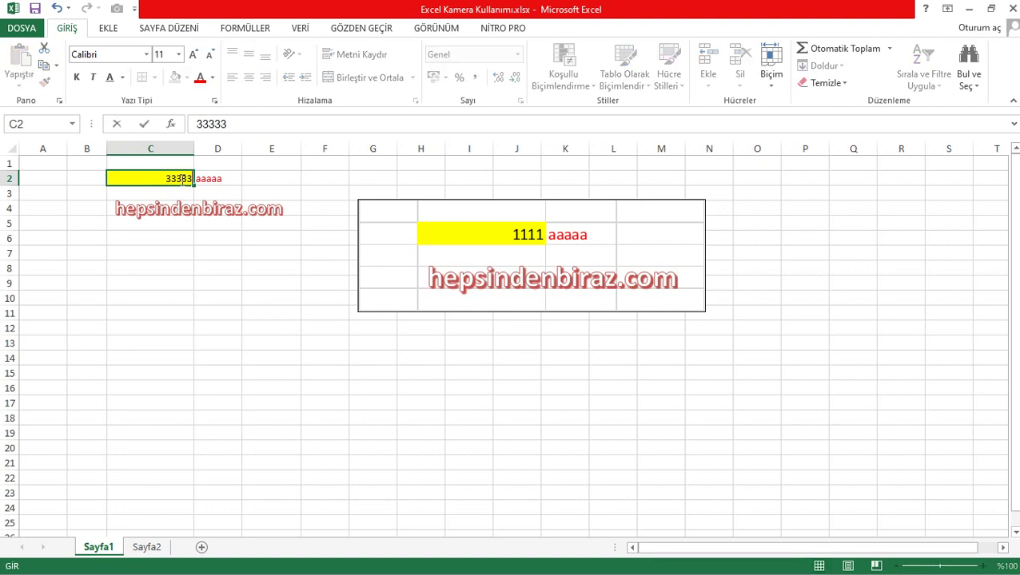
{"action": "key", "text": "Return"}
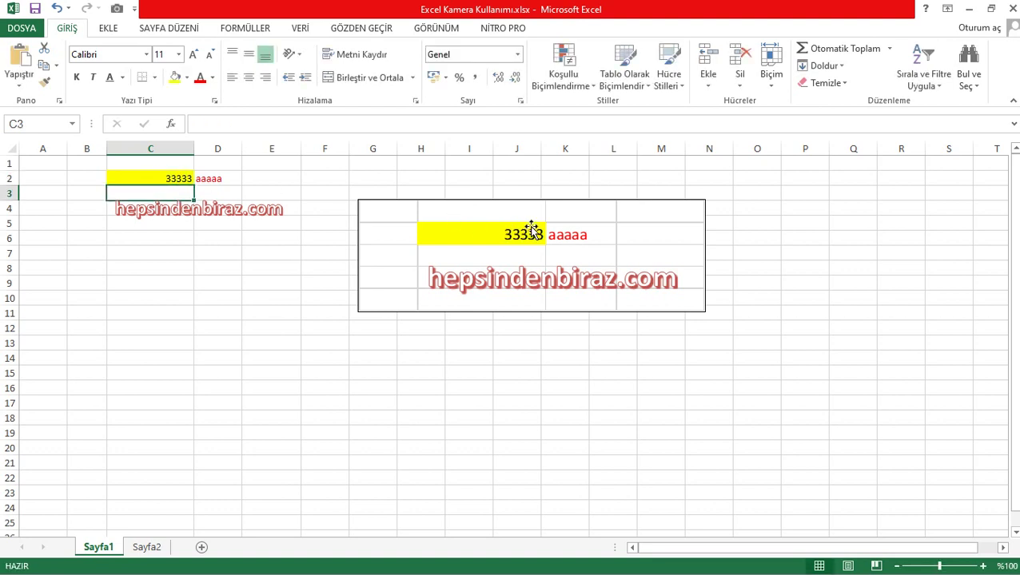
{"action": "left_click", "coordinate": [224, 179]}
{"action": "key", "text": "Caps_Lock"}
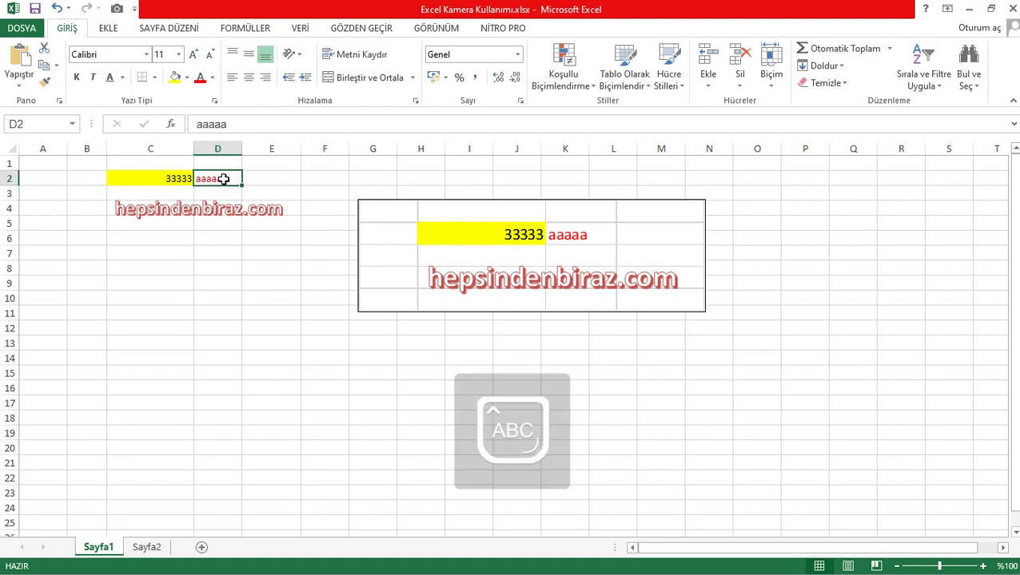
{"action": "type", "text": "İZMİR"}
{"action": "key", "text": "Return"}
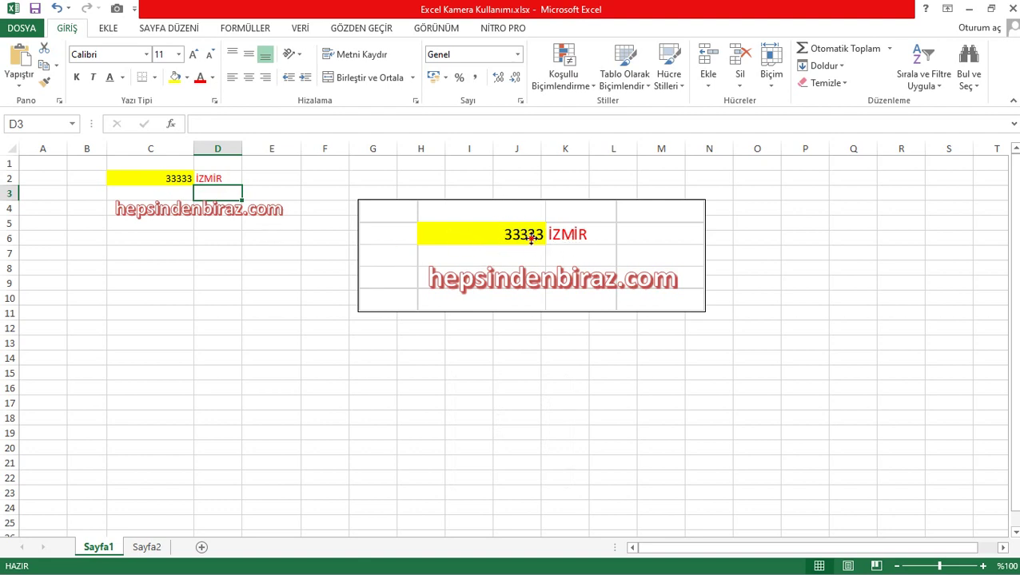
{"action": "left_click_drag", "start_coordinate": [530, 239], "coordinate": [527, 248]}
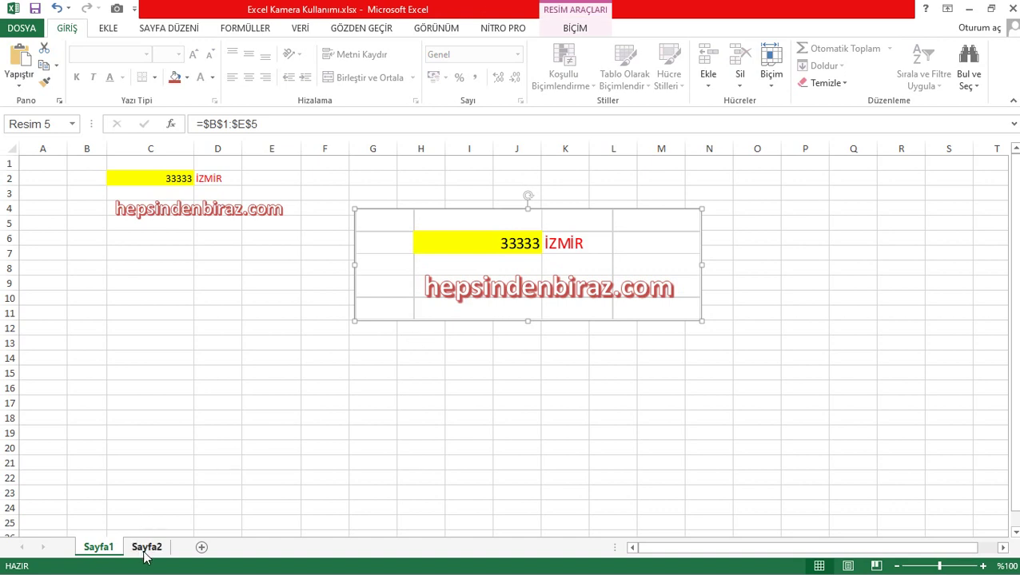
{"action": "left_click_drag", "start_coordinate": [510, 271], "coordinate": [604, 265]}
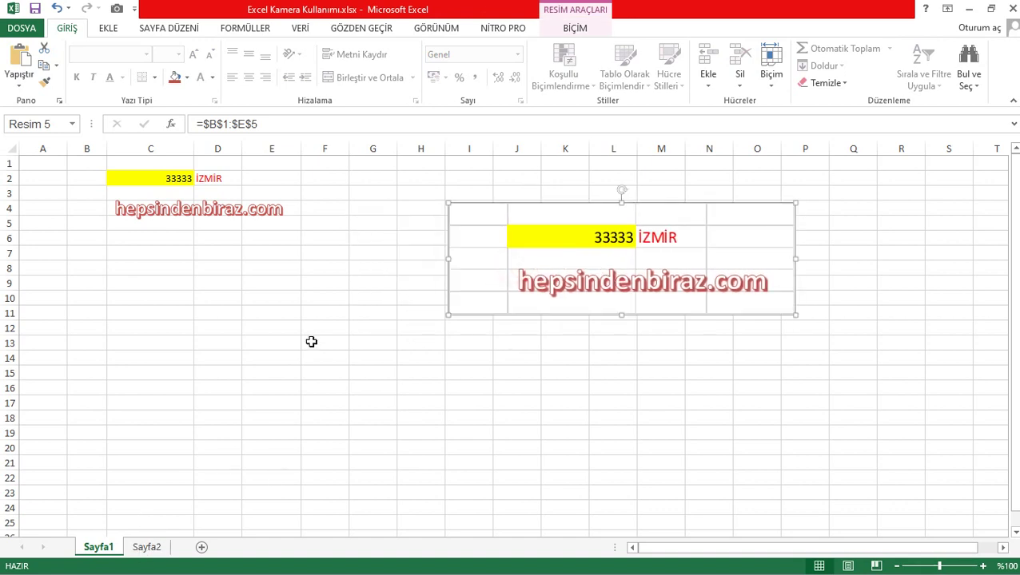
Step: Enter AAAAA in C11 and 3333 in D11 on Sayfa1
{"action": "left_click", "coordinate": [154, 316]}
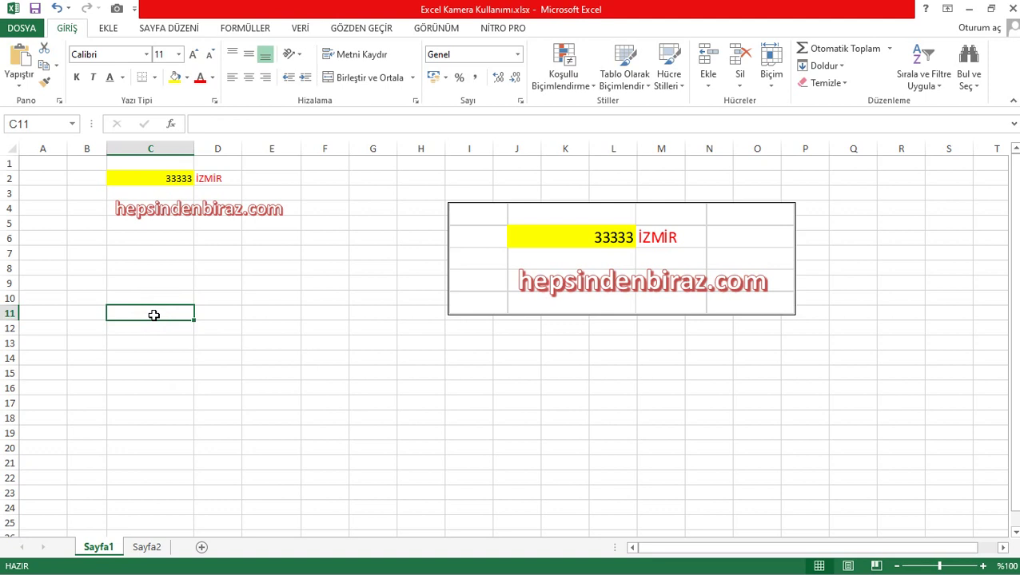
{"action": "type", "text": "AAAAA"}
{"action": "key", "text": "Tab"}
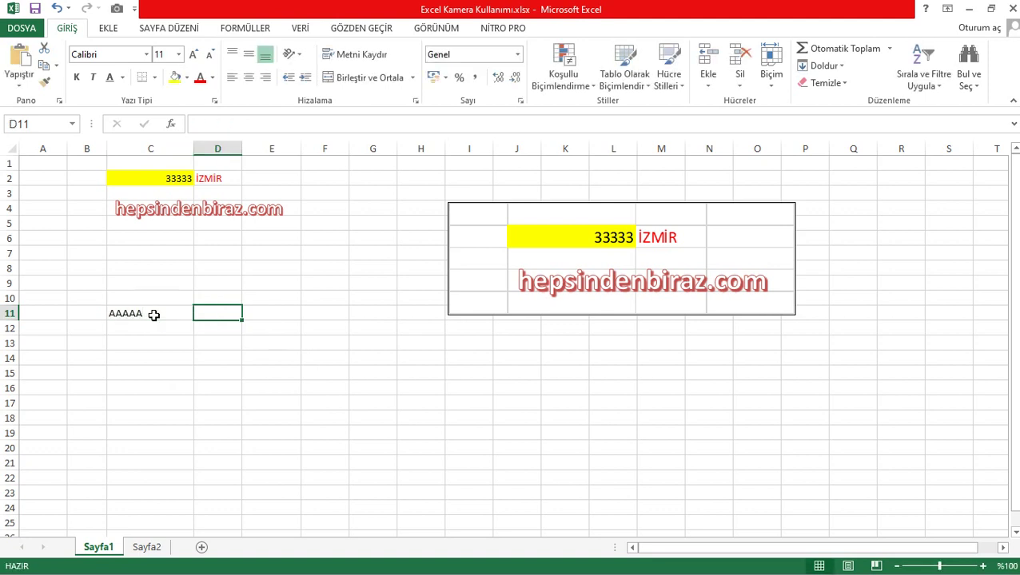
{"action": "type", "text": "3333"}
{"action": "key", "text": "Tab"}
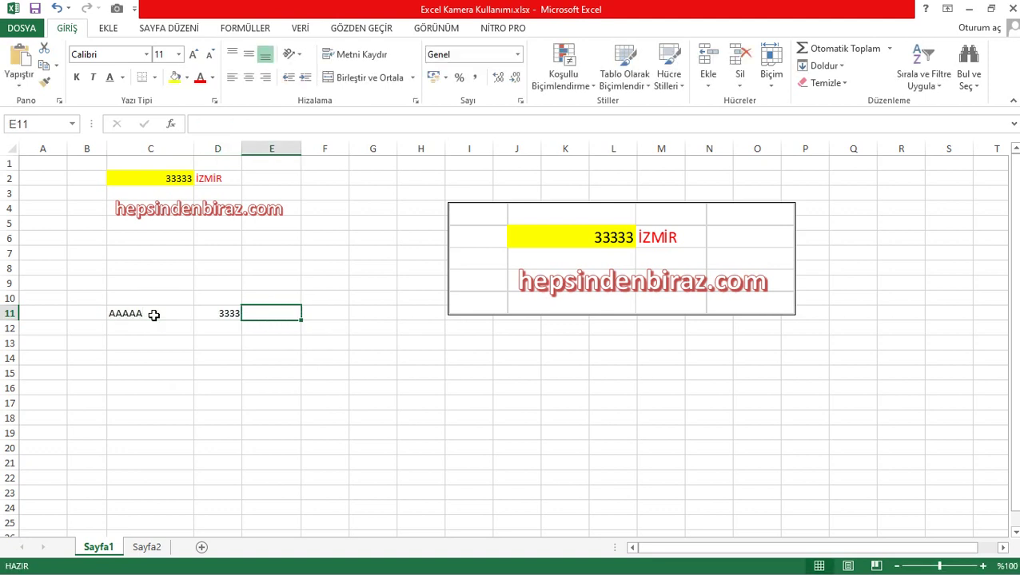
{"action": "key", "text": "Down"}
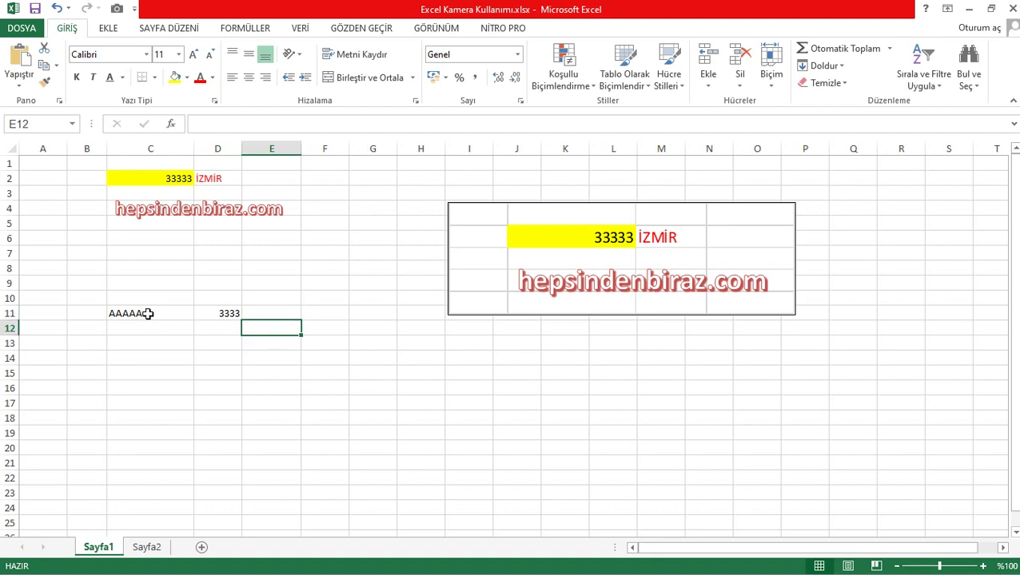
Step: Fill C11:D11 with green
{"action": "left_click_drag", "start_coordinate": [147, 314], "coordinate": [216, 314]}
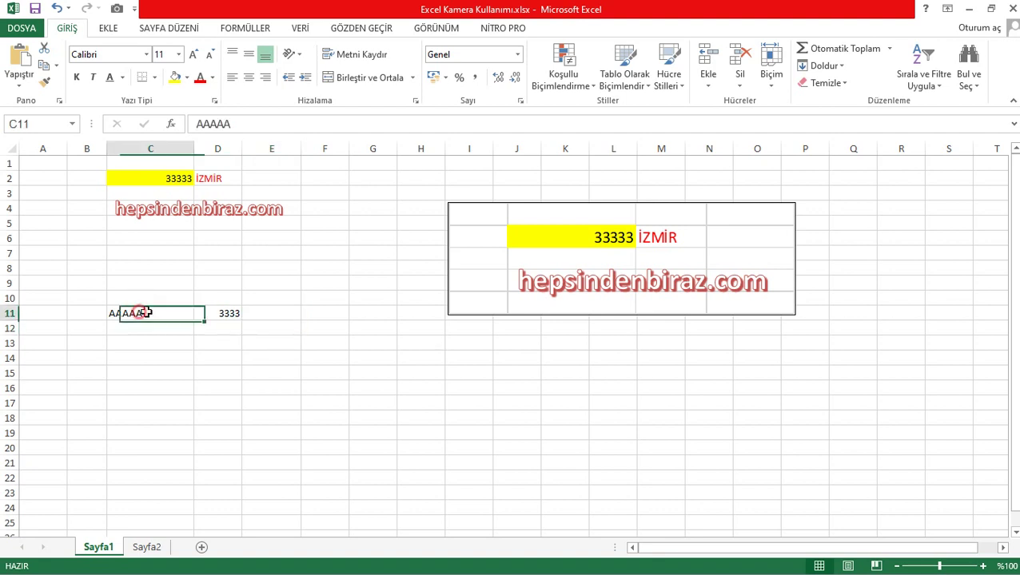
{"action": "left_click", "coordinate": [187, 77]}
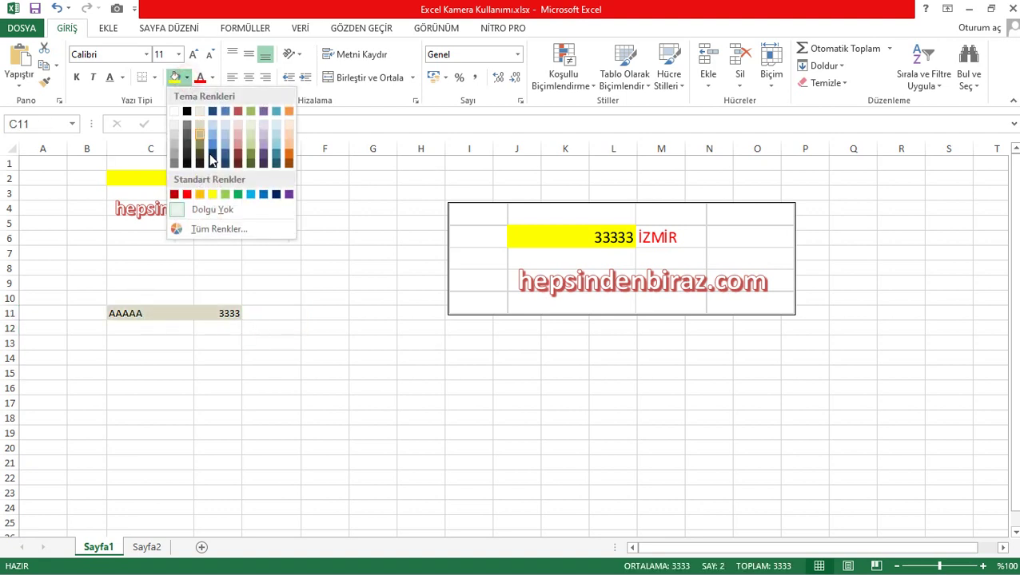
{"action": "left_click", "coordinate": [239, 195]}
{"action": "left_click", "coordinate": [286, 296]}
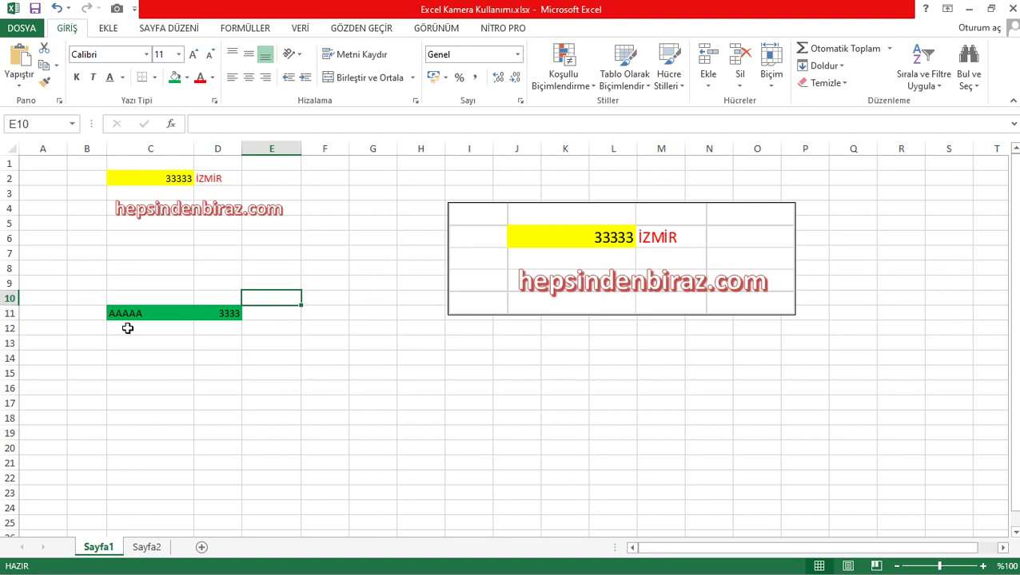
Step: Fill C12:D12 with blue, then select the block B9:E13
{"action": "left_click", "coordinate": [128, 328]}
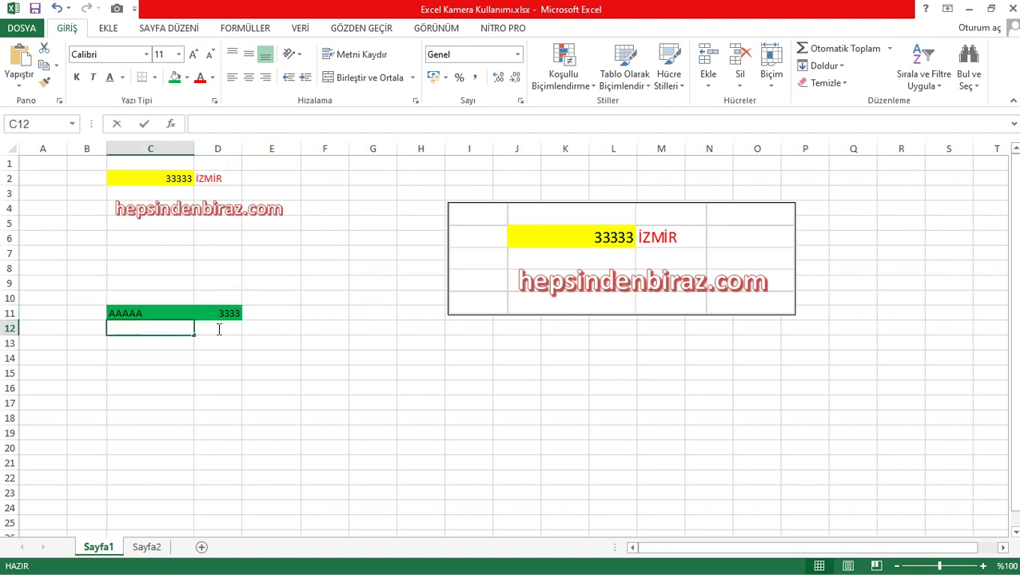
{"action": "left_click_drag", "start_coordinate": [219, 329], "coordinate": [164, 326]}
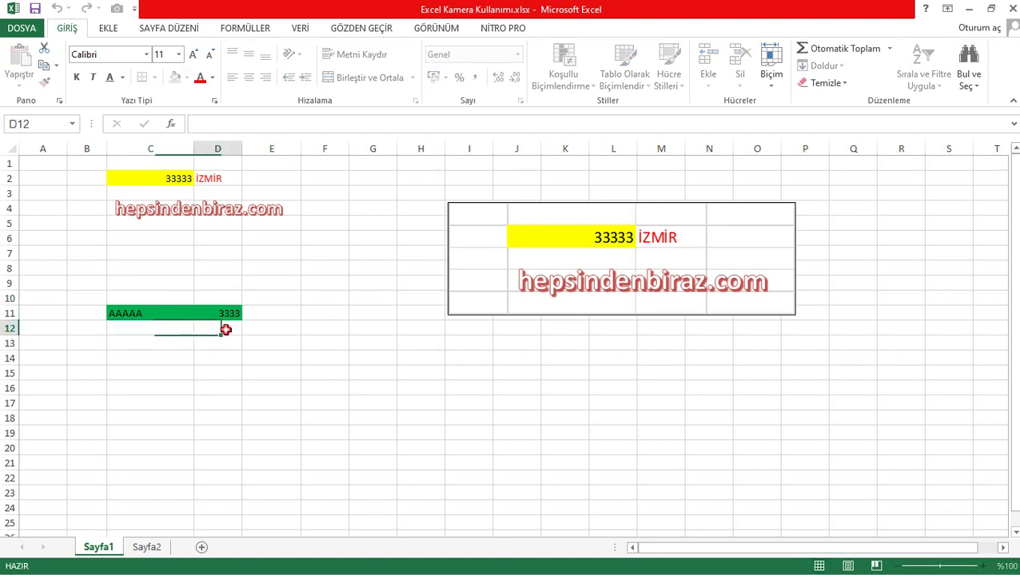
{"action": "left_click", "coordinate": [187, 77]}
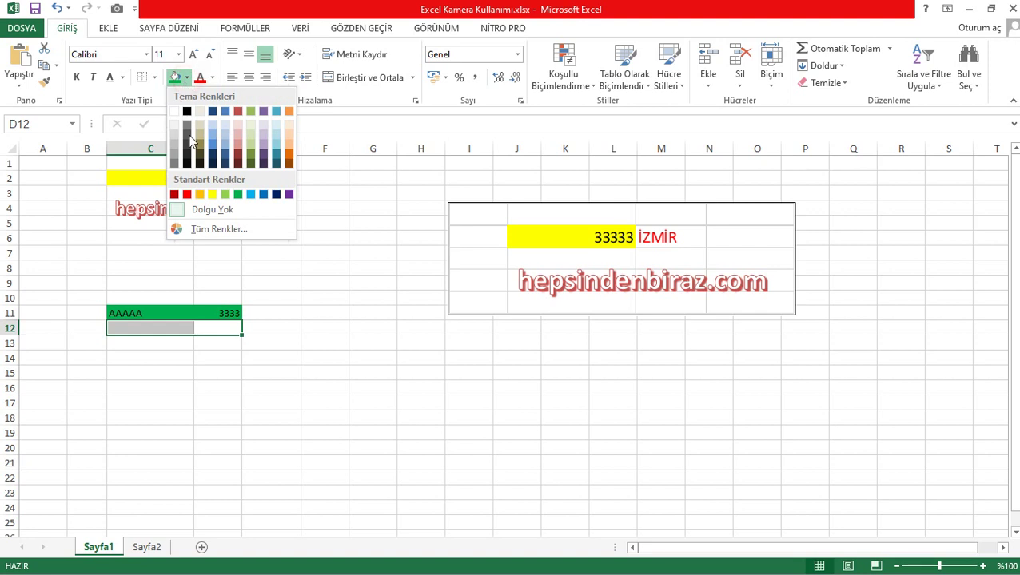
{"action": "left_click", "coordinate": [261, 195]}
{"action": "left_click", "coordinate": [305, 292]}
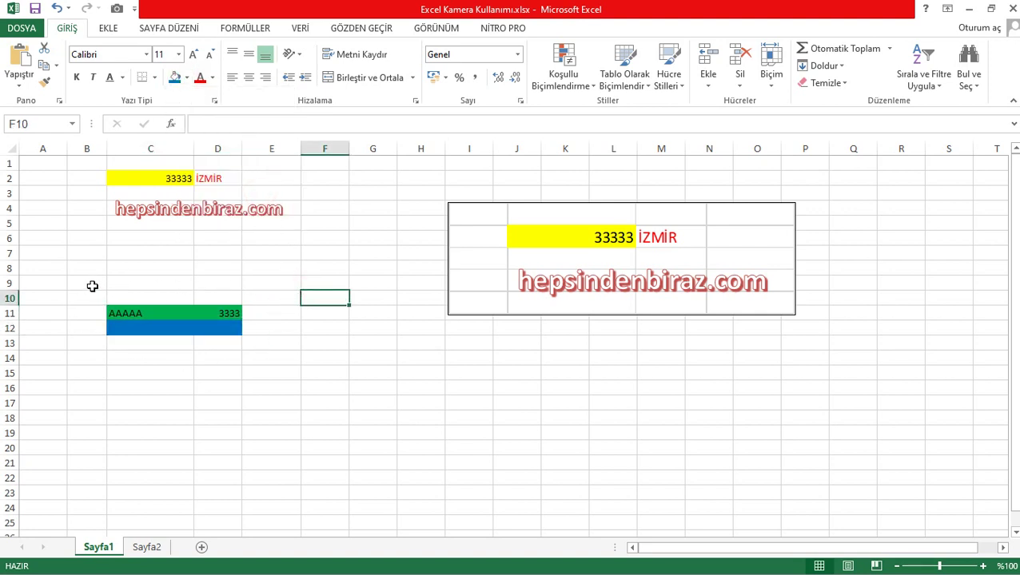
{"action": "left_click_drag", "start_coordinate": [93, 286], "coordinate": [268, 348]}
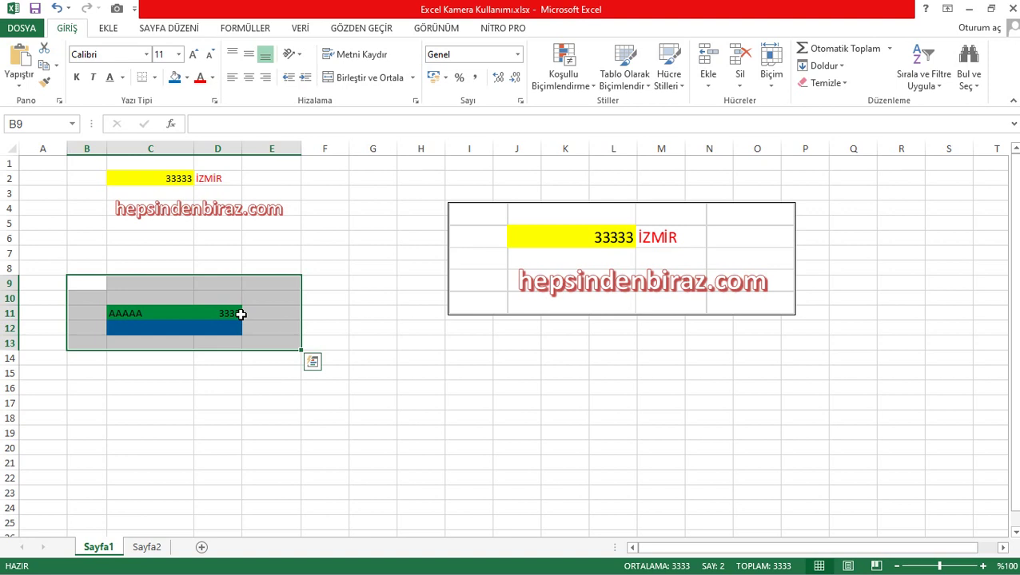
Step: Paste a linked Camera picture of Sayfa1's B9:E13 onto Sayfa2
{"action": "left_click", "coordinate": [118, 10]}
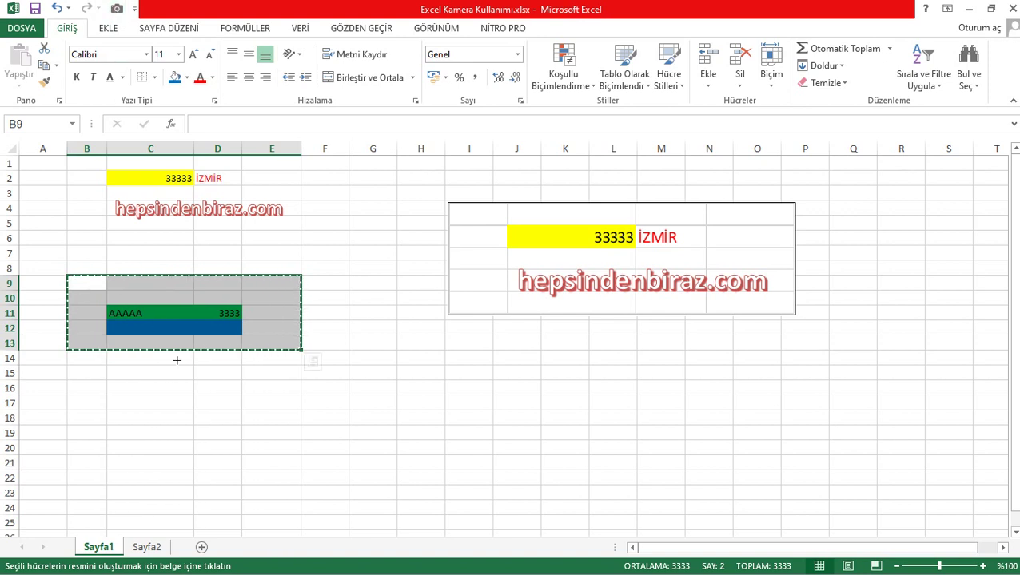
{"action": "left_click", "coordinate": [154, 549]}
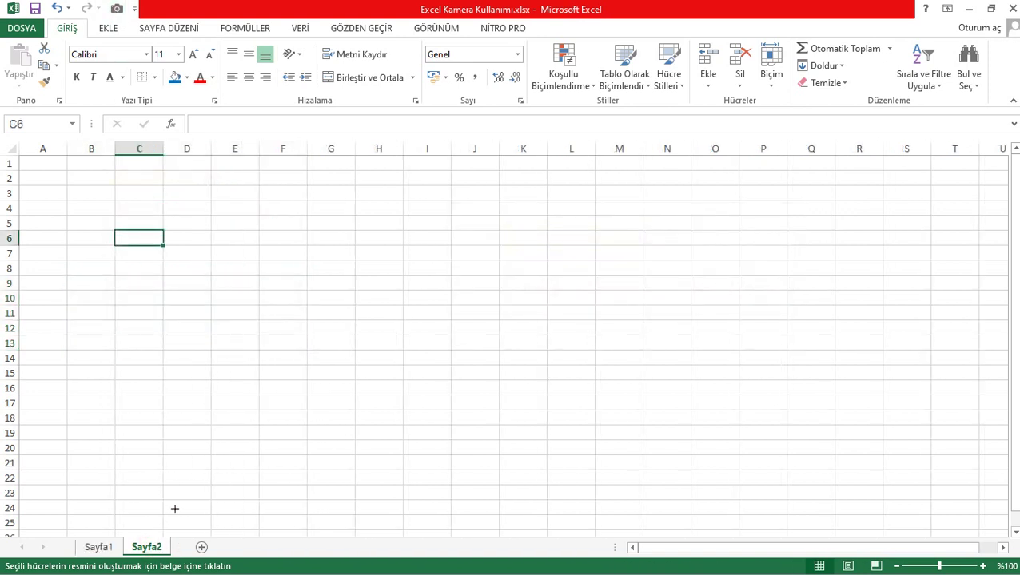
{"action": "left_click", "coordinate": [226, 209]}
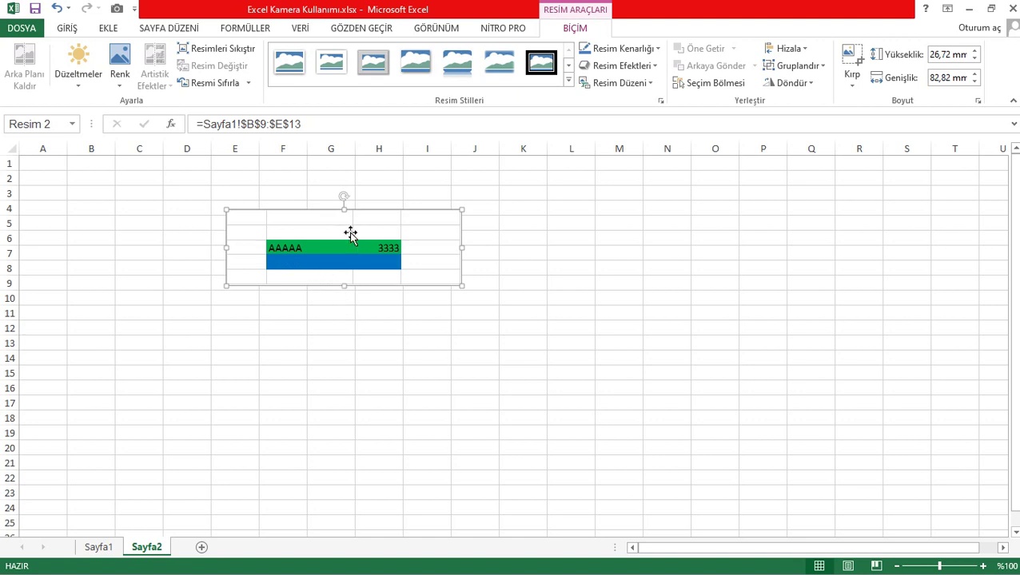
{"action": "left_click", "coordinate": [357, 328]}
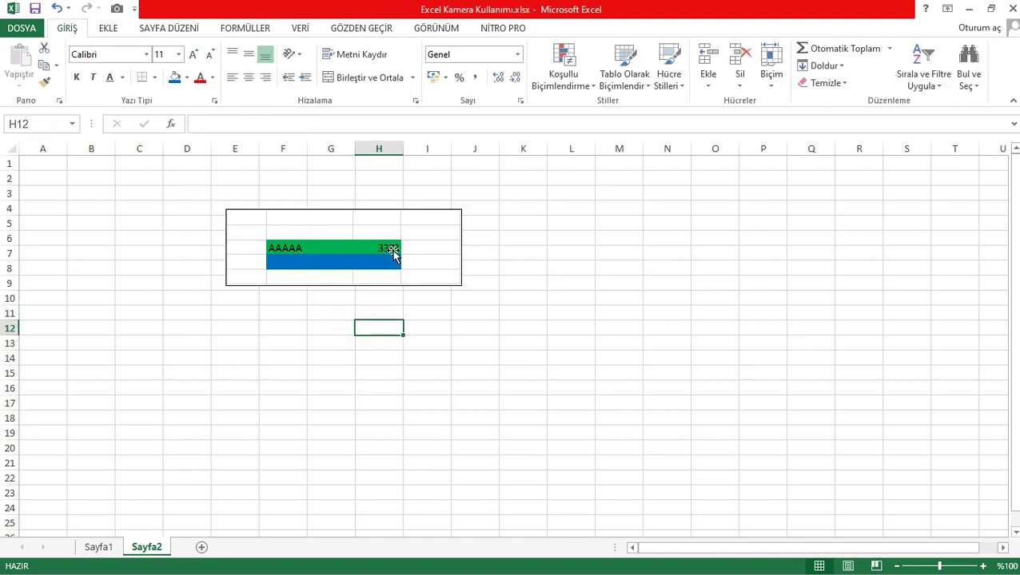
Step: Change Sayfa1's C11 from AAAAA to QQQQQ and confirm Sayfa2's picture shows it
{"action": "left_click", "coordinate": [98, 550]}
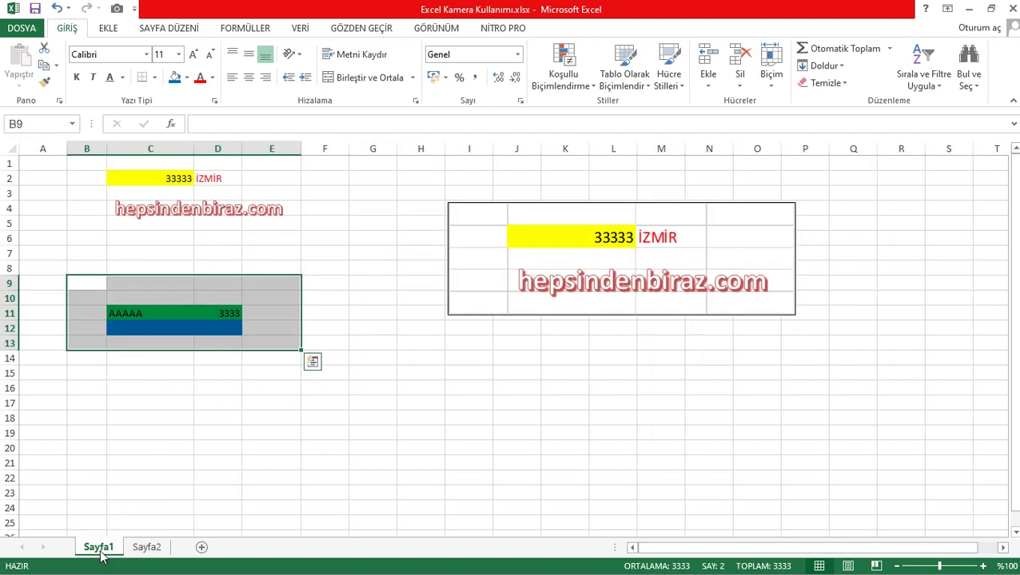
{"action": "left_click", "coordinate": [160, 402]}
{"action": "left_click", "coordinate": [138, 313]}
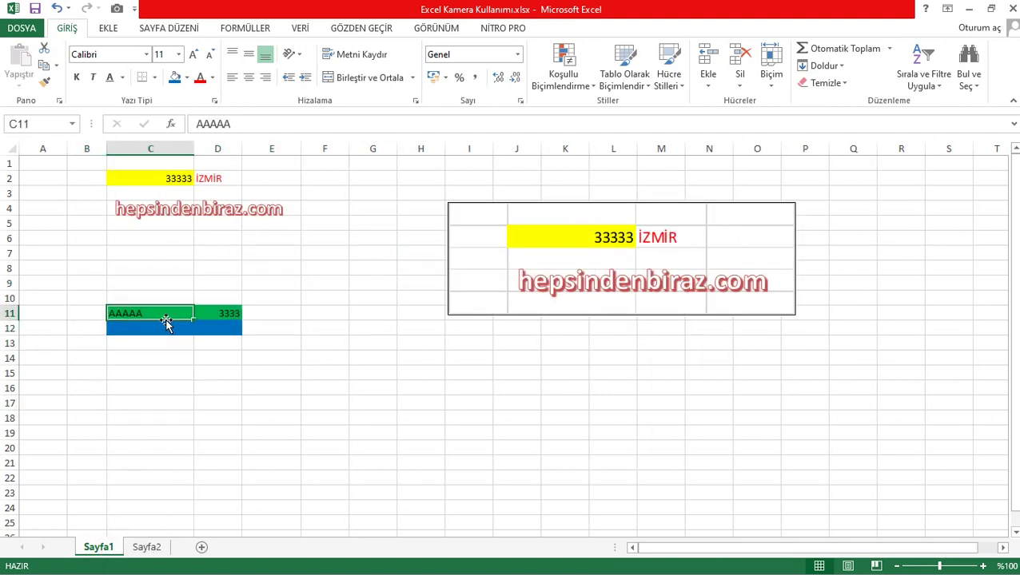
{"action": "type", "text": "QQQQQ"}
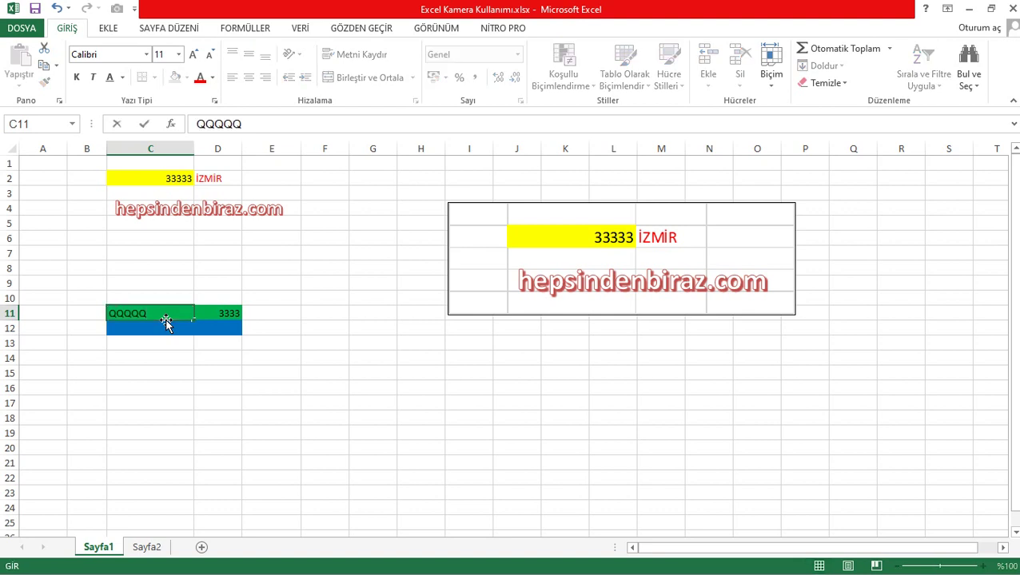
{"action": "key", "text": "Return"}
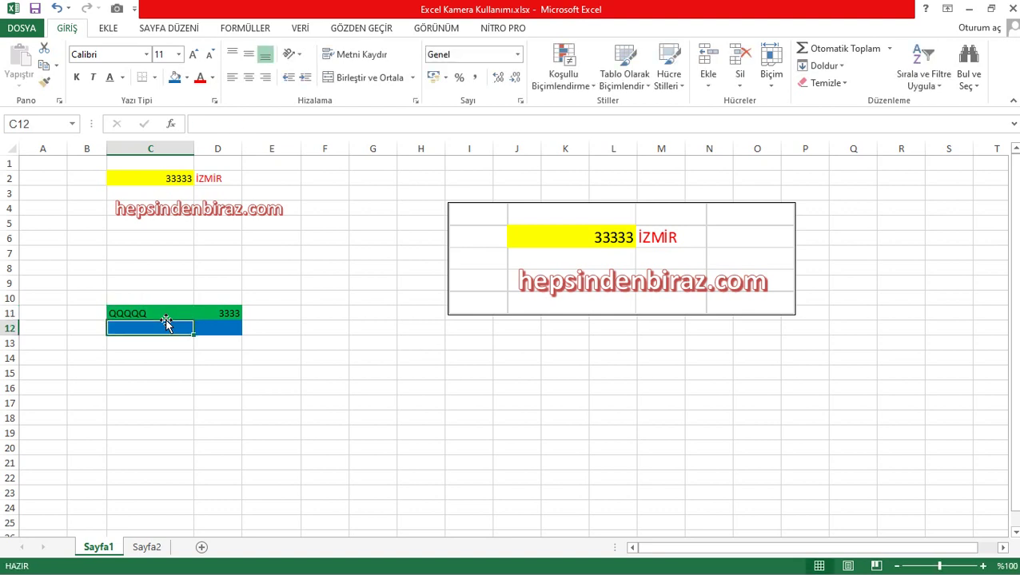
{"action": "left_click", "coordinate": [157, 550]}
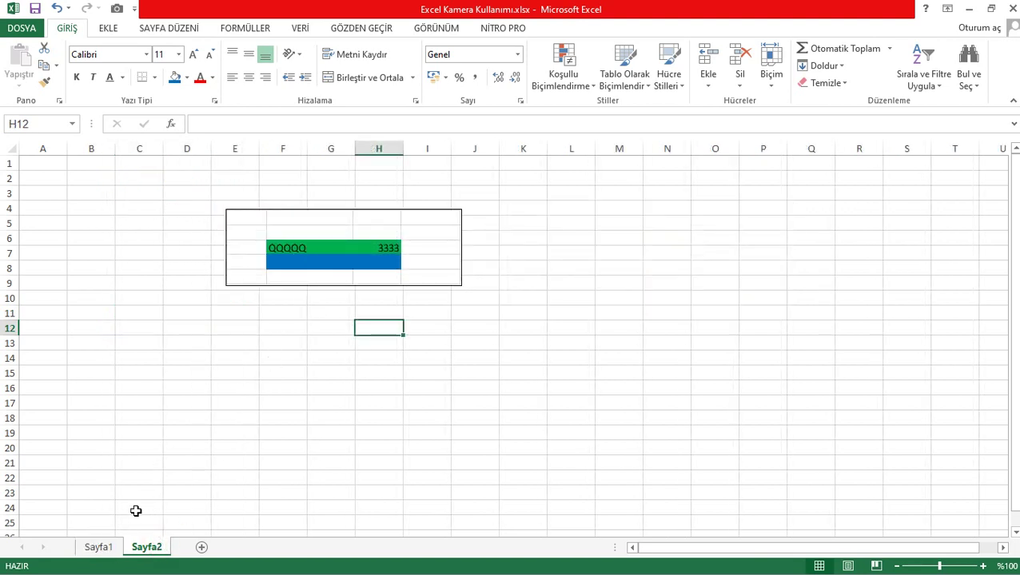
{"action": "left_click", "coordinate": [98, 548]}
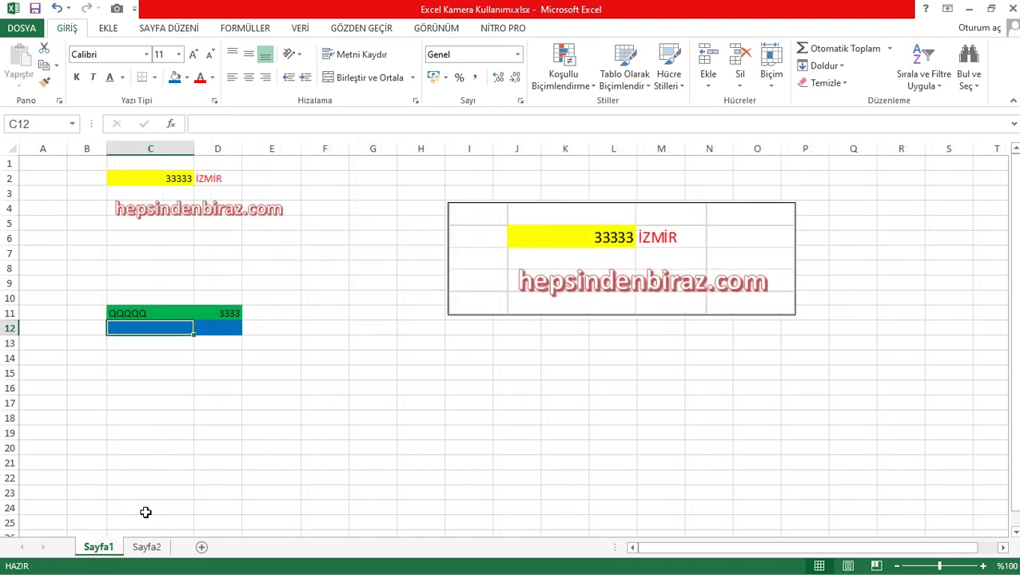